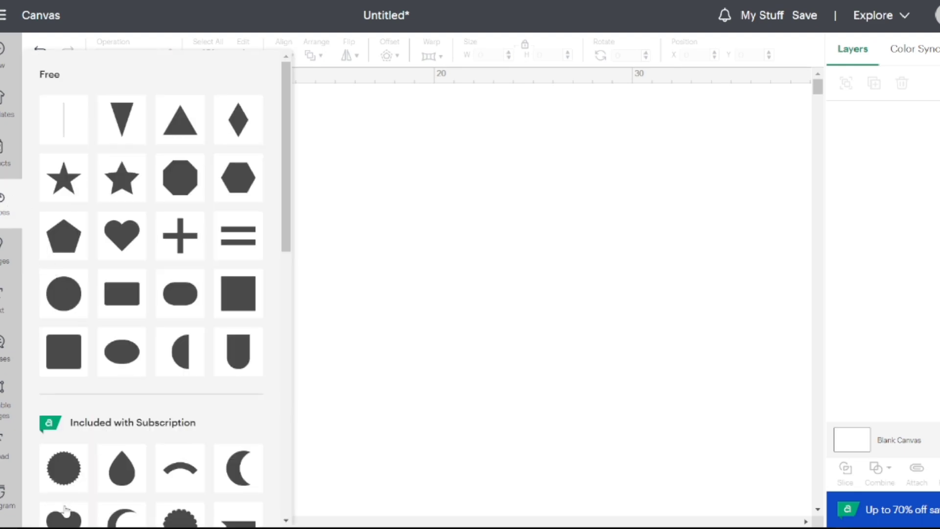
- Add a heart shape about 18.48 × 15.85 cm to the canvas and colour it white
left_click(64, 518)
left_click_drag(165, 198, 417, 421)
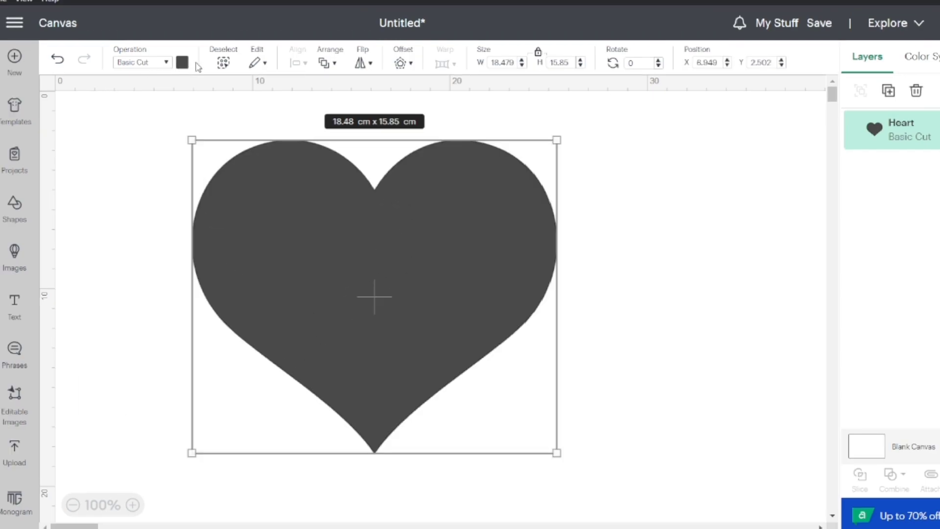
left_click(181, 63)
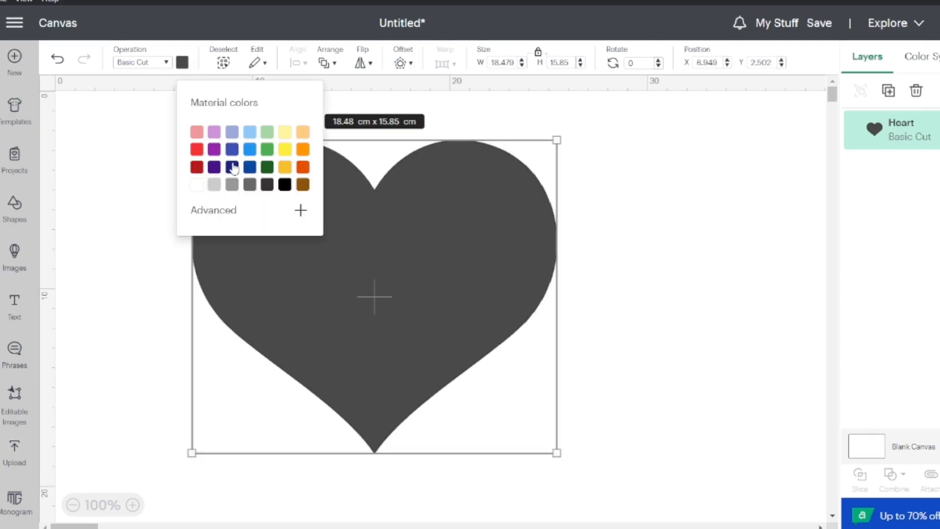
left_click(200, 185)
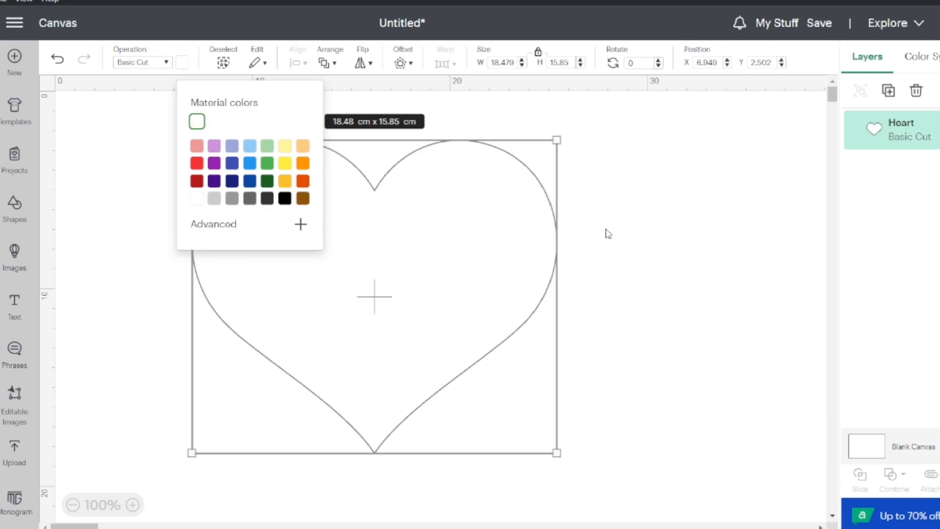
left_click(636, 237)
- Add a text object reading "Develop" to the canvas
left_click(13, 312)
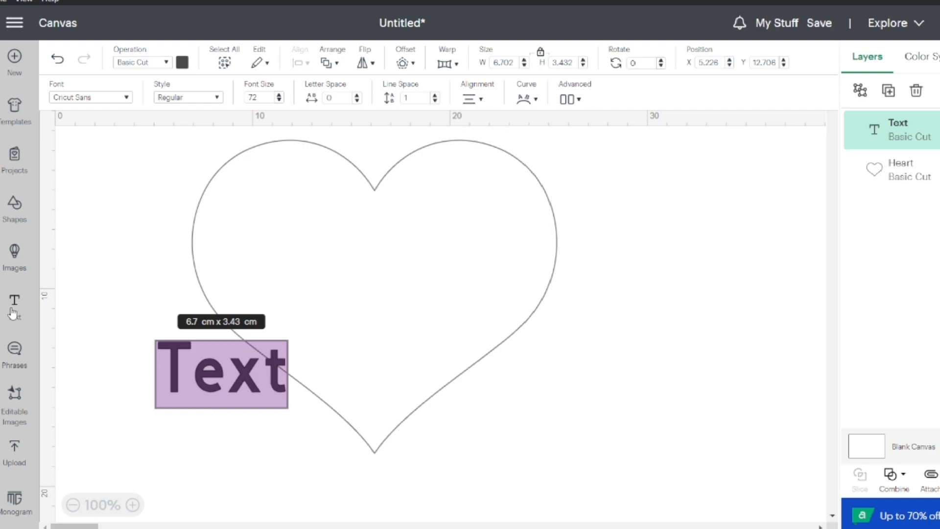
type("De")
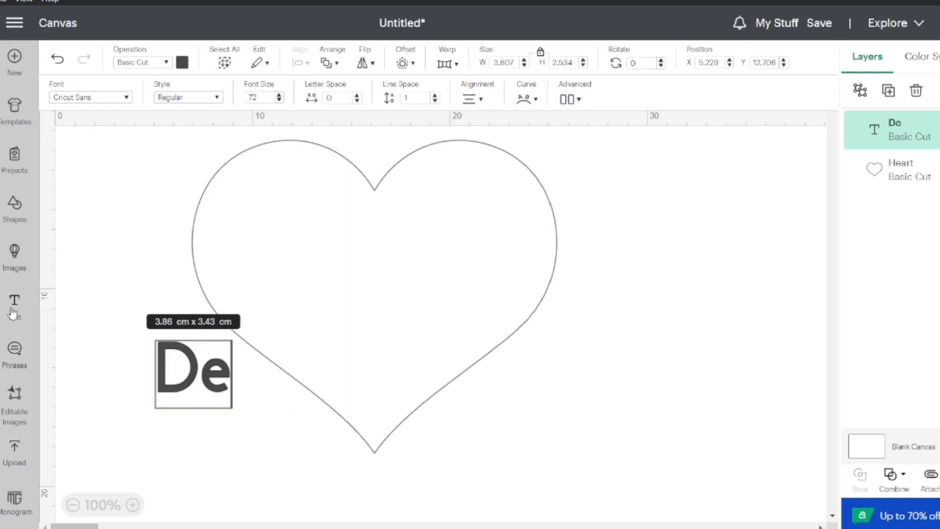
type("l")
key("BackSpace")
type("velo")
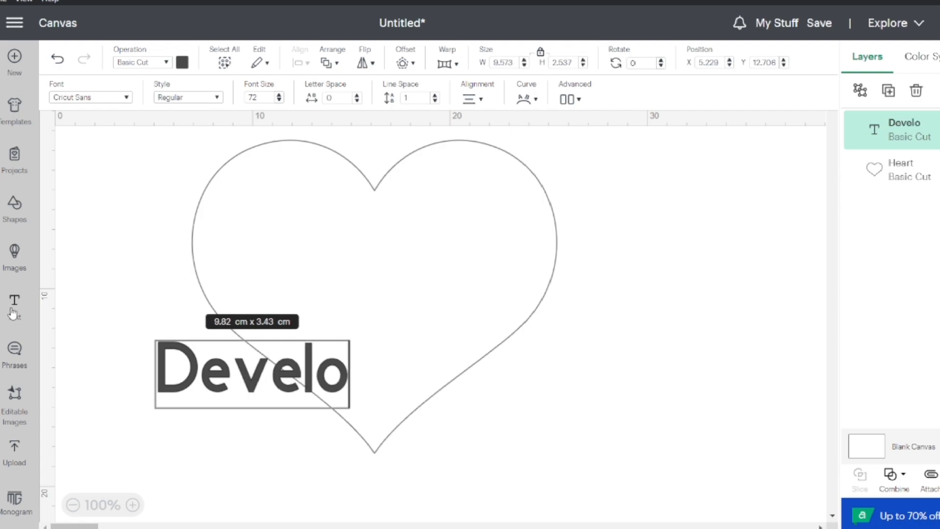
type("p")
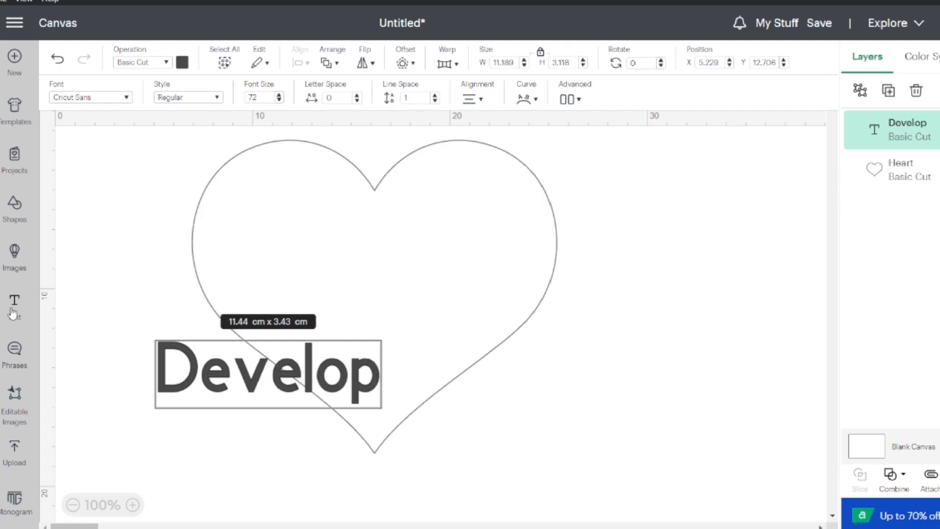
- Set the font of the "Develop" text to Cursive 101
left_click(74, 98)
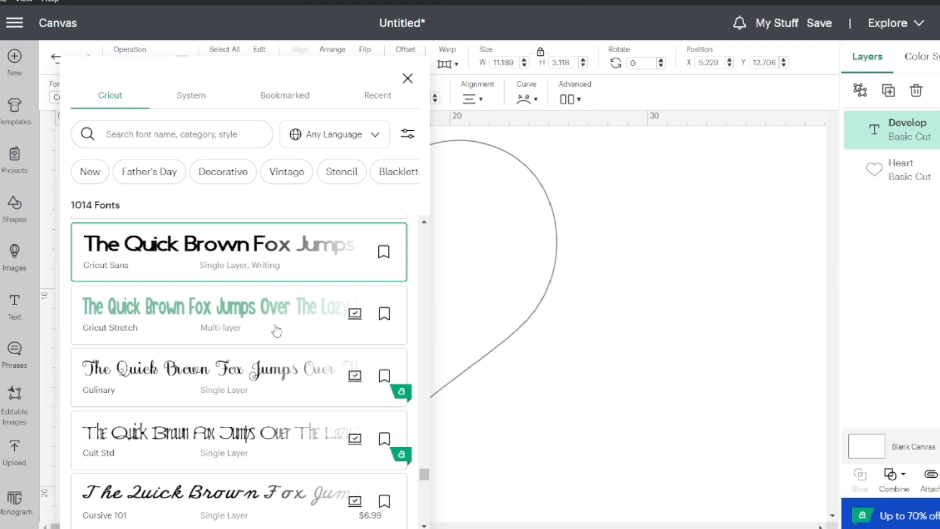
scroll(277, 331, "down", 2)
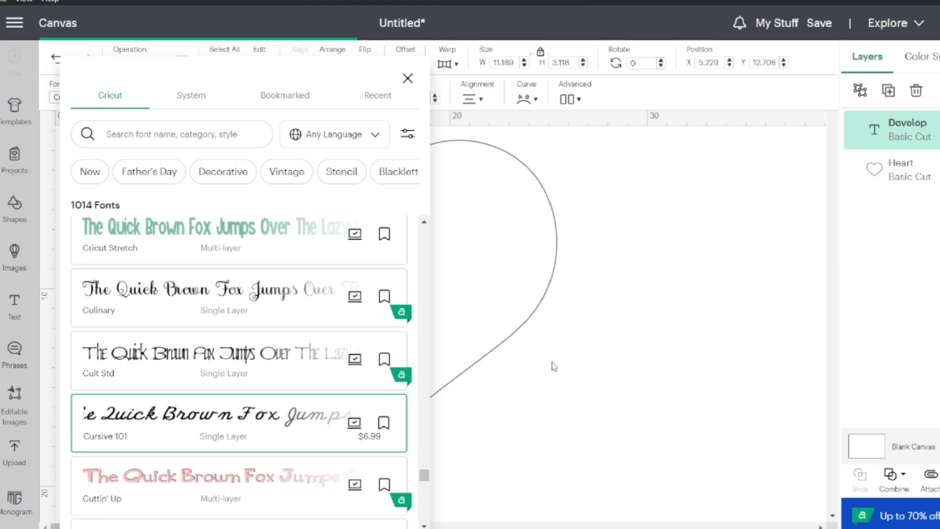
left_click(563, 374)
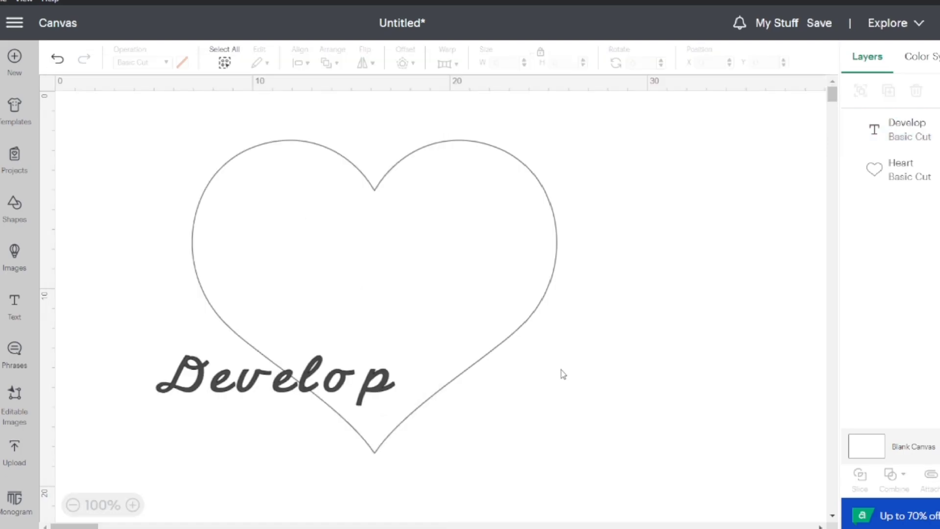
- Shift the heart and text together about 12.5 cm to the right, and place "Develop" in the heart's upper part
left_click_drag(565, 413, 200, 300)
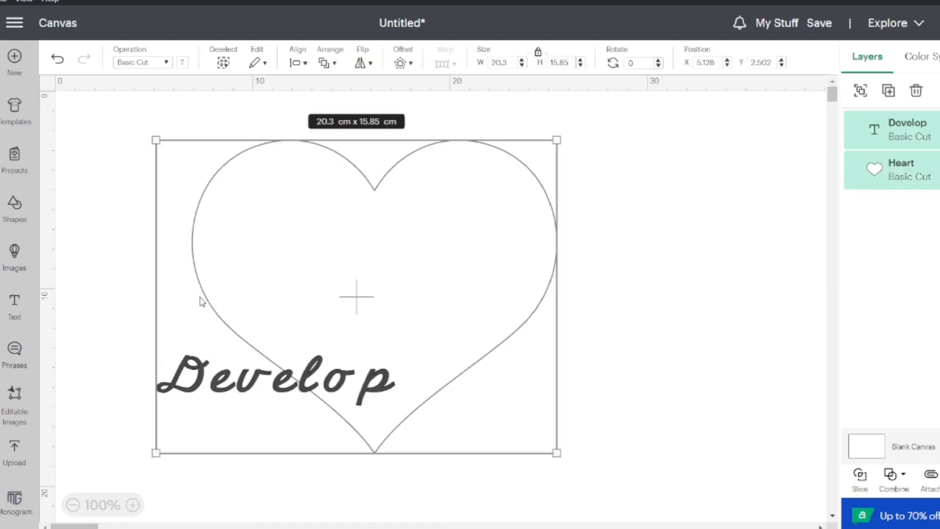
left_click_drag(332, 312, 581, 332)
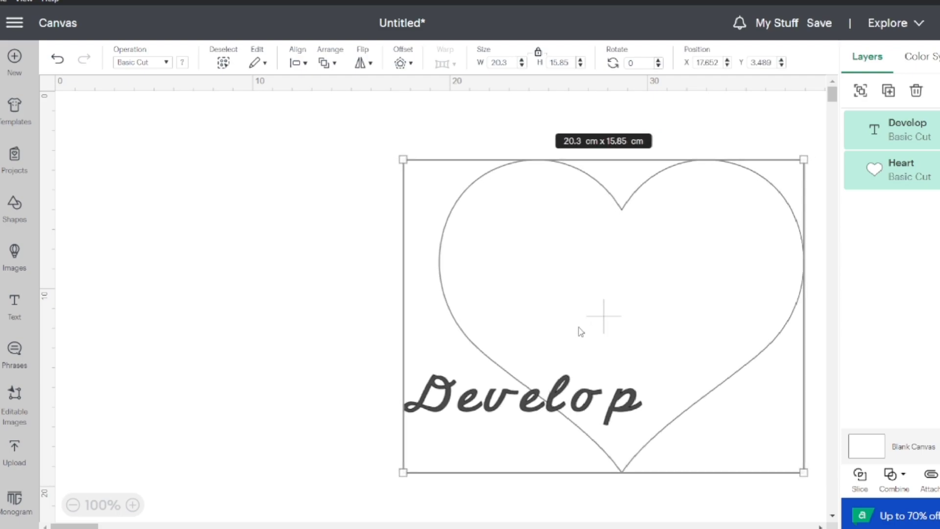
left_click(276, 342)
left_click_drag(447, 391, 506, 239)
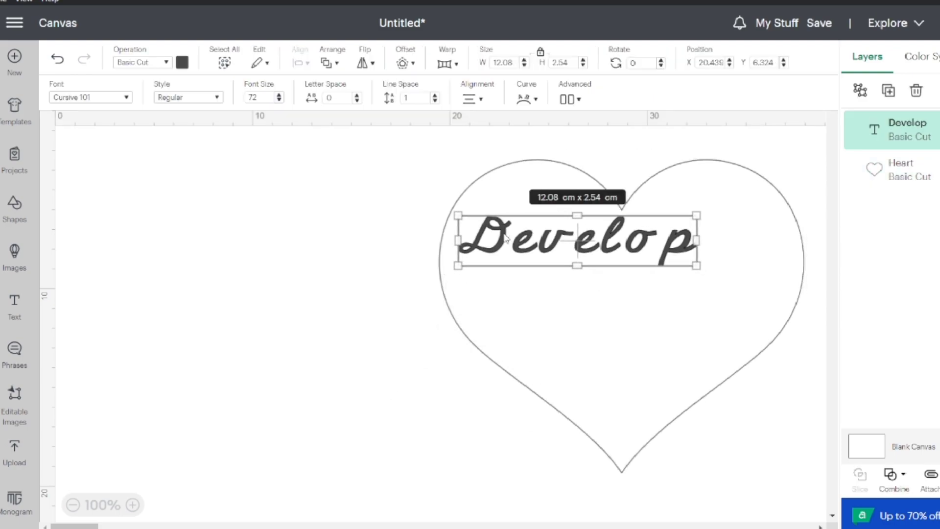
- Change the font of the "Develop" text to DJ Always
left_click(58, 99)
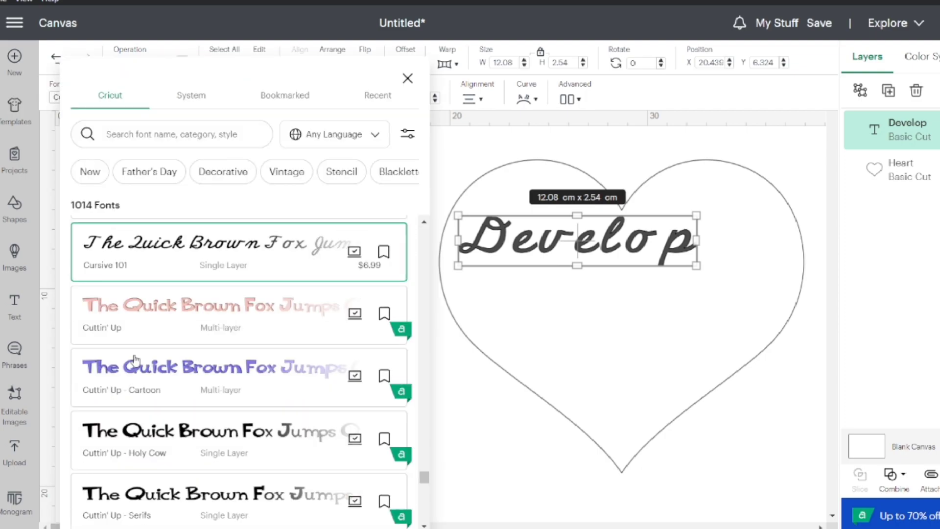
scroll(134, 359, "down", 5)
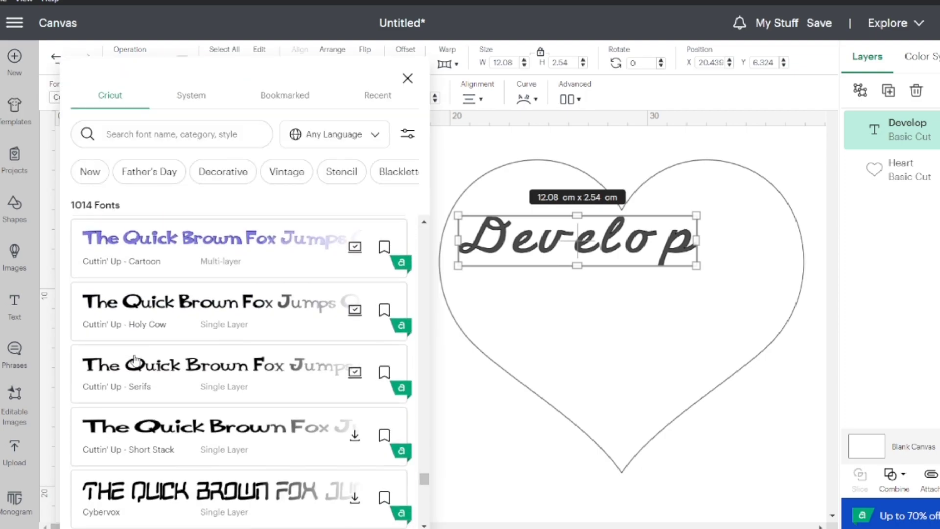
scroll(136, 361, "down", 3)
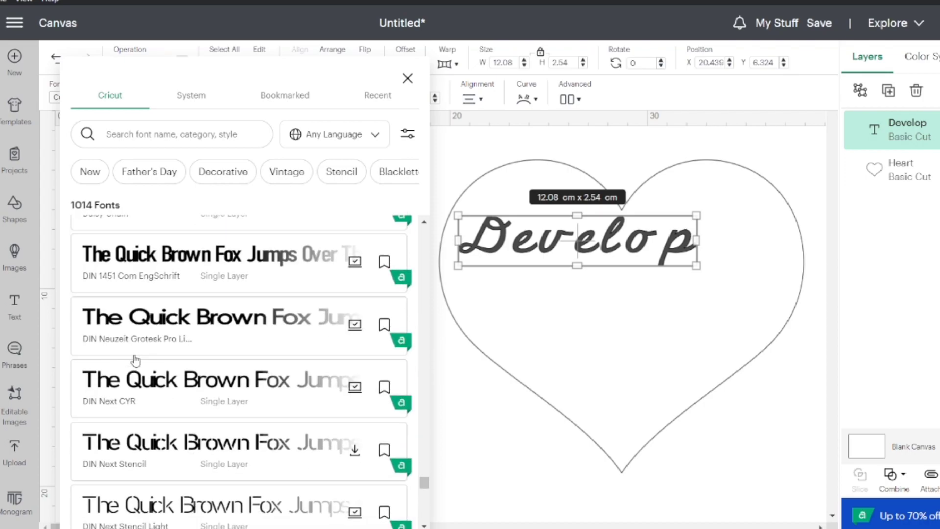
scroll(135, 360, "down", 3)
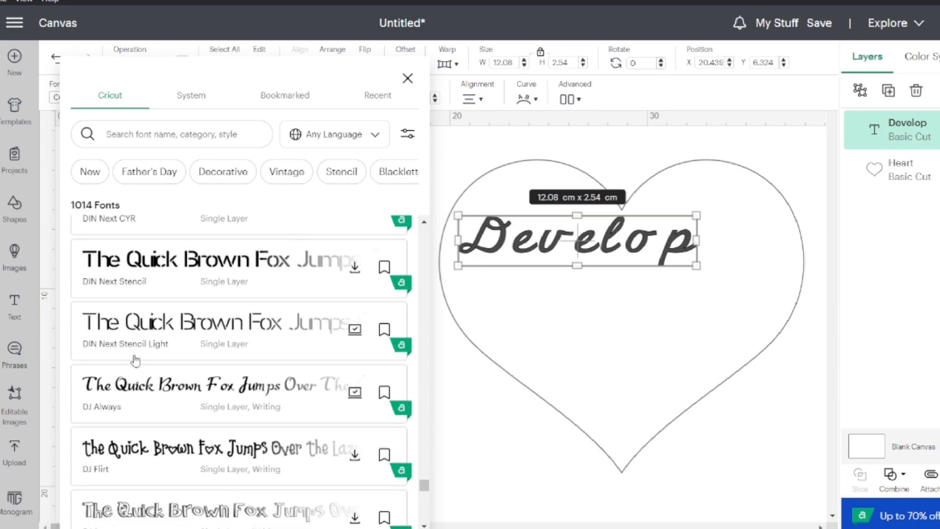
left_click(138, 375)
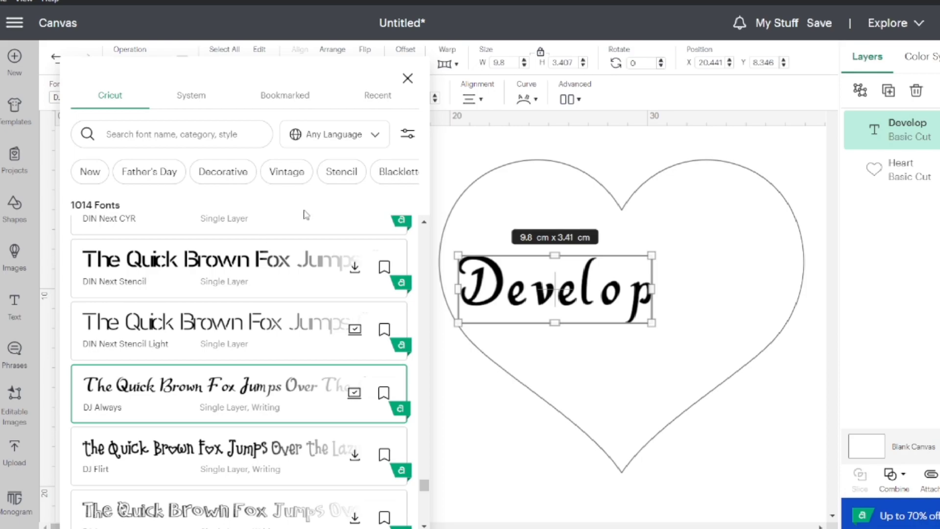
left_click(465, 141)
left_click(502, 272)
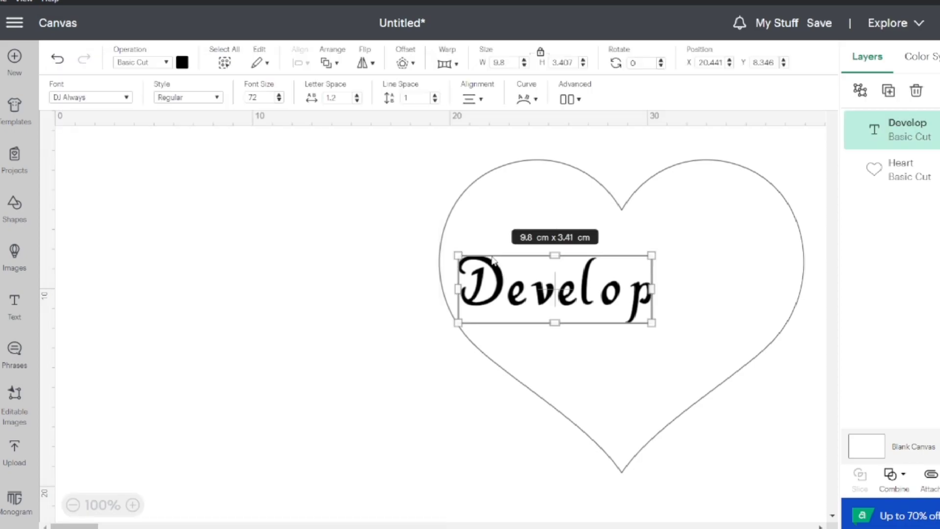
- Set the letter spacing of the "Develop" text to 0.2
left_click(357, 101)
left_click(357, 101)
left_click(357, 101)
left_click(357, 101)
left_click(357, 101)
left_click(357, 101)
left_click(357, 100)
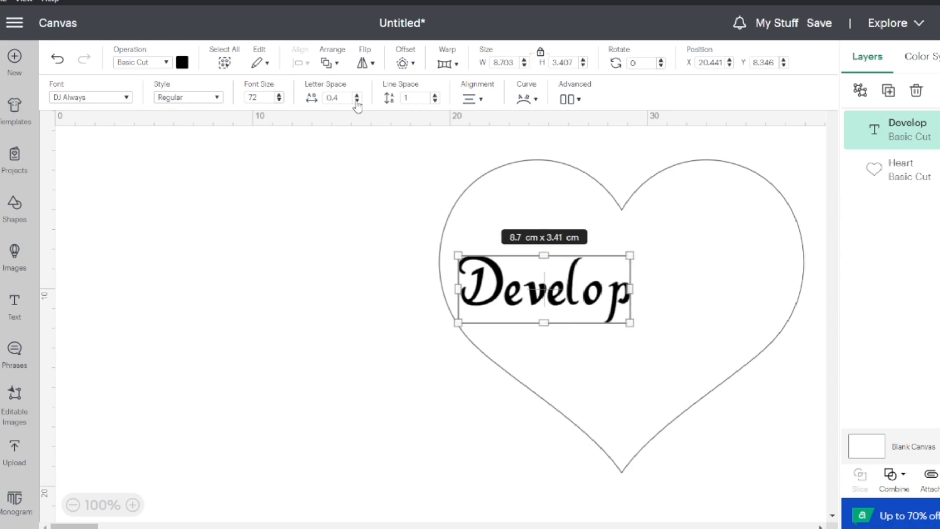
left_click(357, 101)
left_click(357, 101)
left_click(357, 101)
left_click(357, 101)
left_click(357, 100)
left_click(357, 101)
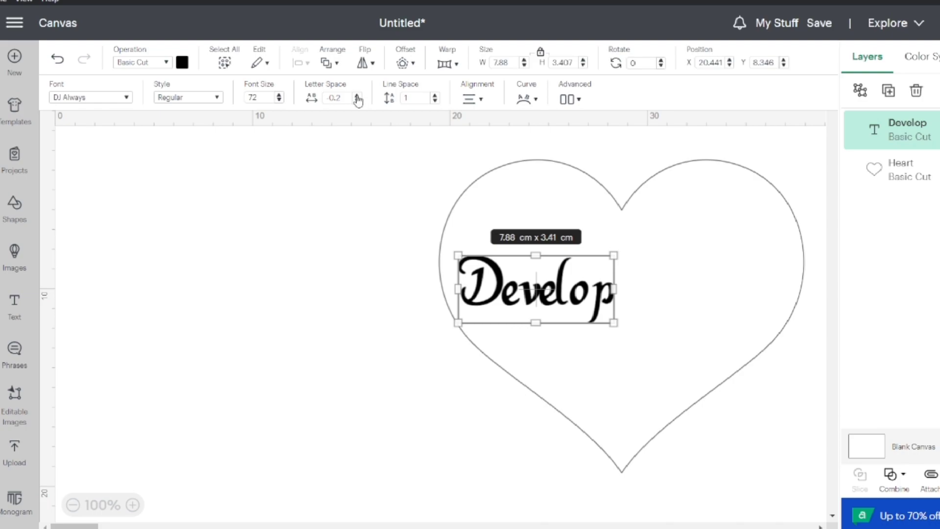
left_click(357, 96)
left_click(357, 96)
left_click(357, 97)
left_click(357, 96)
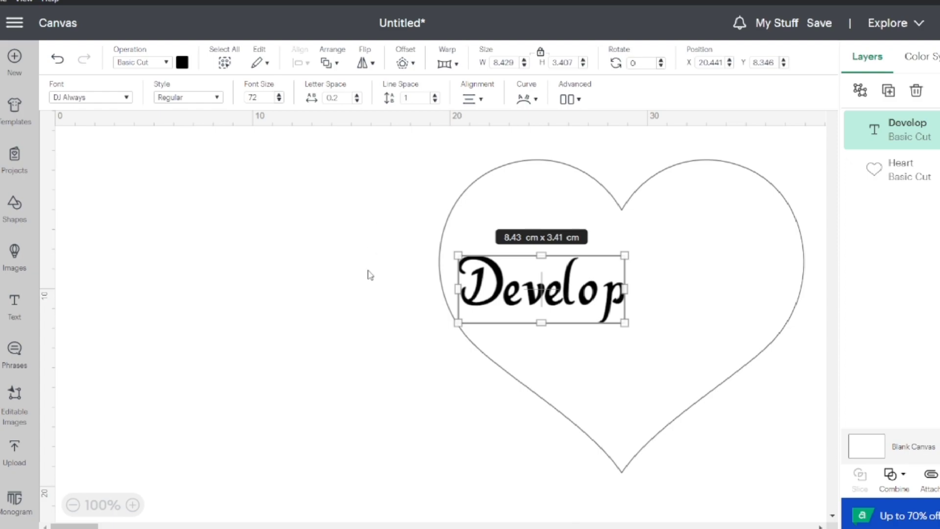
- Ungroup "Develop" into separate letters and move the "p" closer to the "o"
left_click(861, 90)
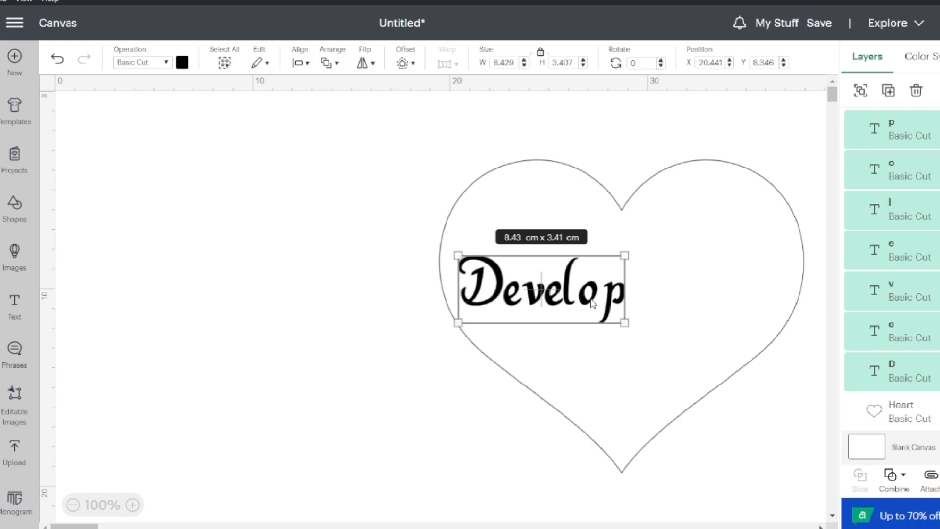
left_click_drag(593, 304, 589, 304)
left_click(426, 413)
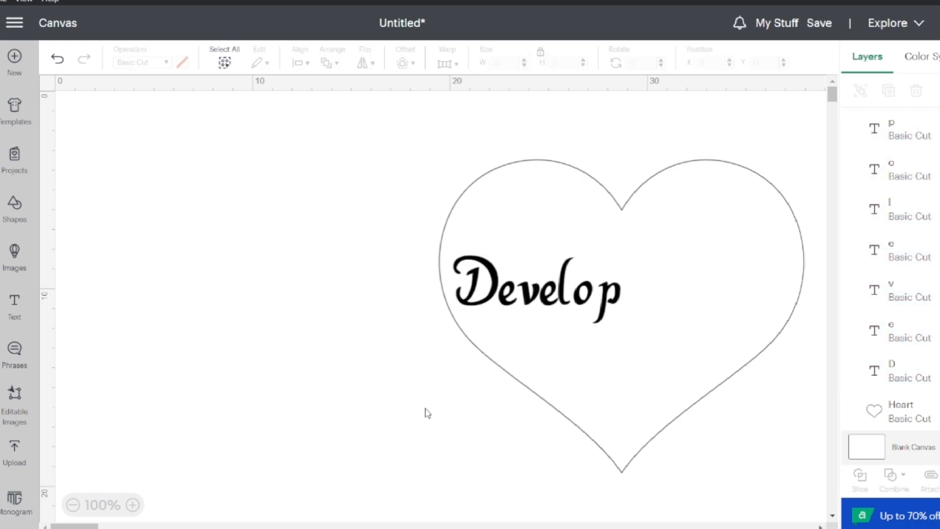
left_click(584, 296)
mouse_move(584, 296)
left_mouse_down()
mouse_move(610, 293)
mouse_move(601, 290)
left_mouse_up()
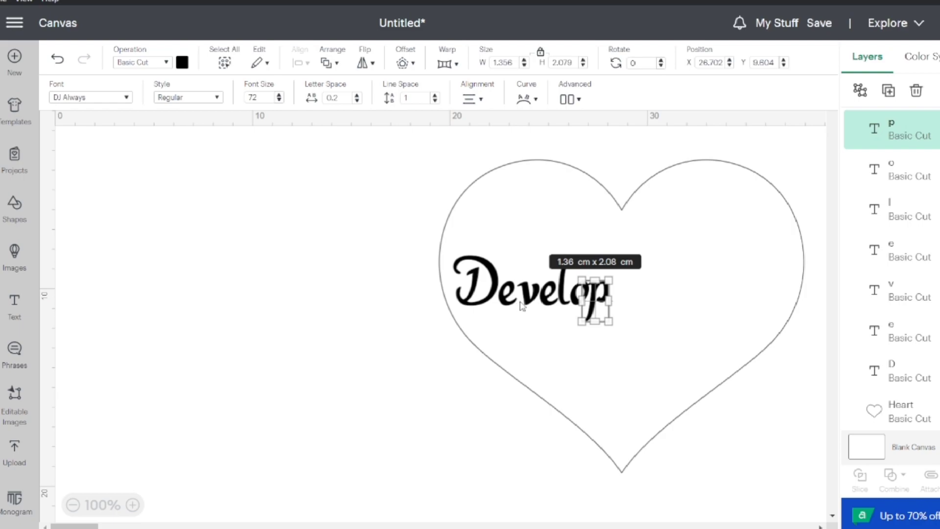
left_click_drag(527, 302, 527, 302)
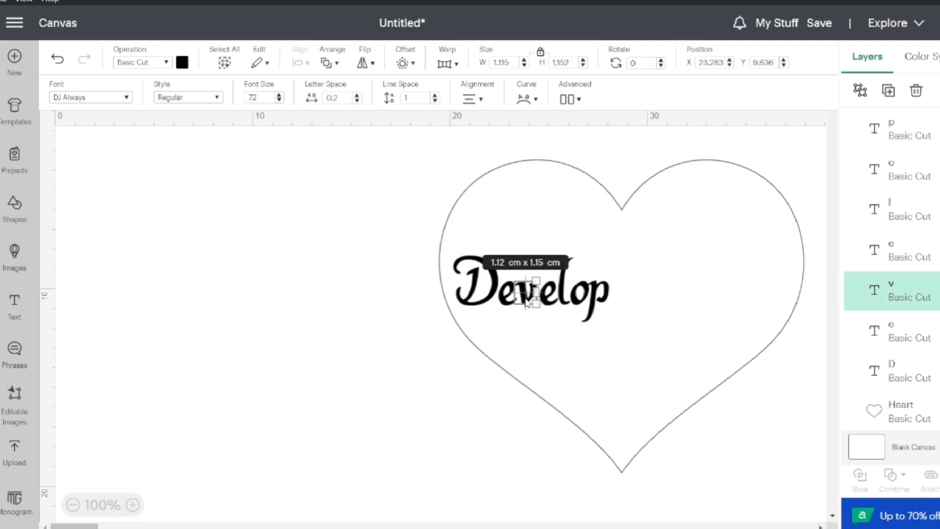
left_click(441, 337)
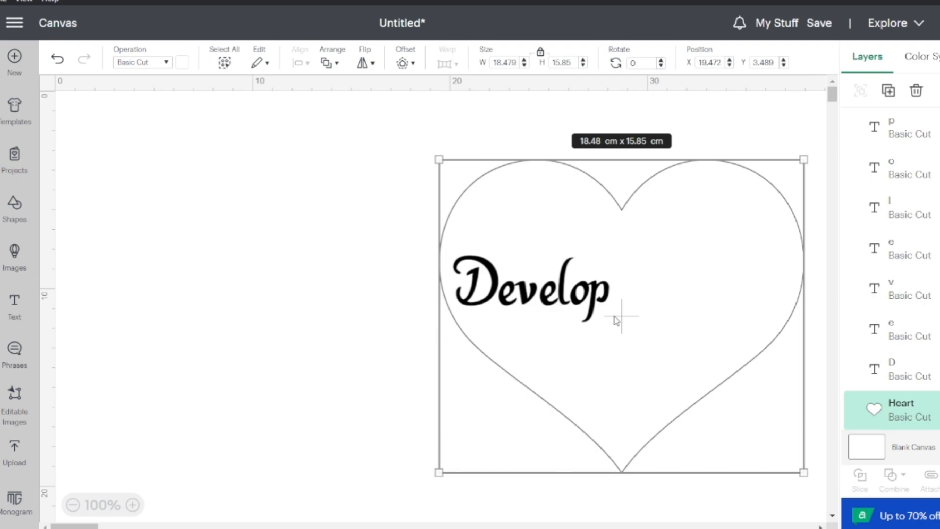
left_click(387, 335)
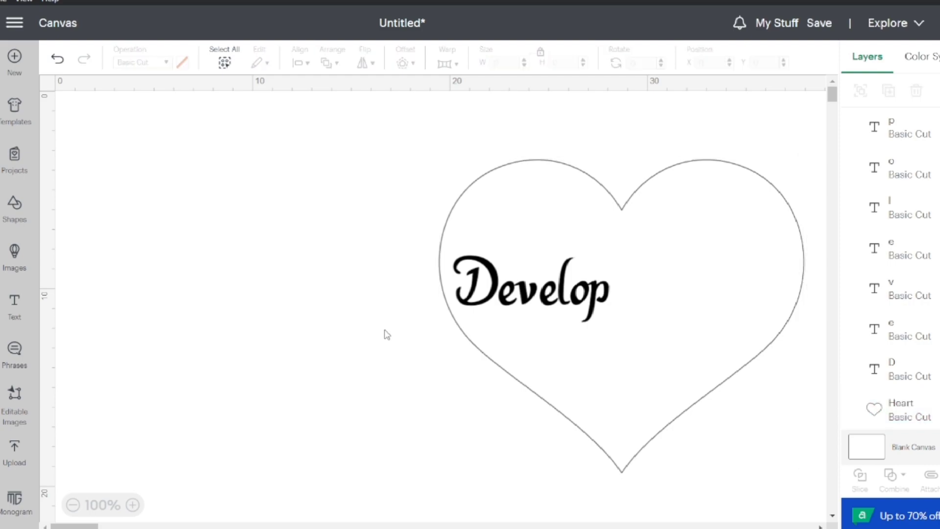
- Nudge individual letters of "Develop" to even out the gaps between them
left_click(549, 300)
left_click_drag(549, 300, 563, 274)
left_click(527, 313)
left_click(564, 277)
left_click_drag(592, 297, 580, 296)
left_click(569, 309)
- Group all the letters of "Develop" and place the group in the heart's left lobe
left_click(569, 356)
left_click_drag(569, 356, 610, 519)
left_click_drag(441, 235, 624, 313)
left_click(860, 90)
left_click_drag(529, 291, 491, 148)
left_click_drag(562, 349, 532, 193)
left_click_drag(492, 143, 550, 217)
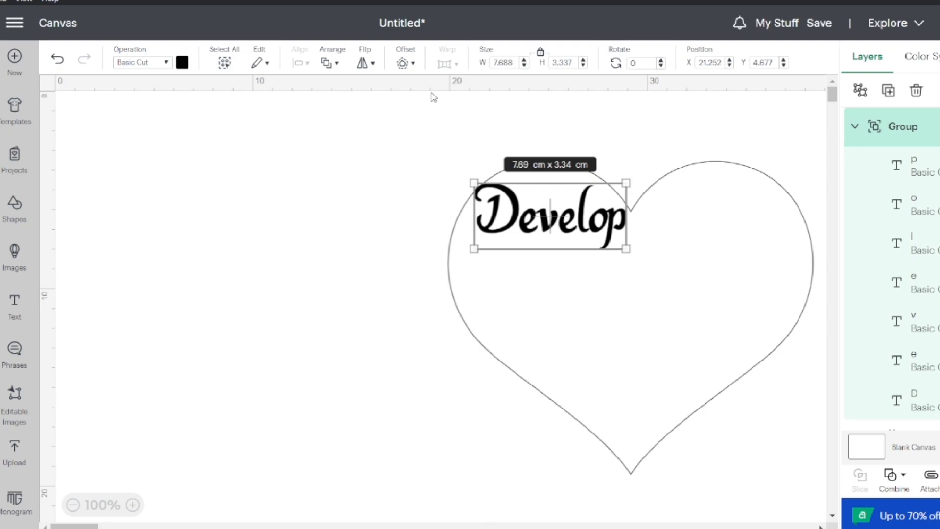
- Shrink the "Develop" group slightly and reposition it within the heart's left lobe
left_click_drag(586, 237, 581, 239)
left_click_drag(627, 190, 606, 198)
left_click_drag(538, 233, 550, 215)
- Add a text object reading "your" and move it into the heart's right lobe
left_click(14, 306)
type("your")
left_click(177, 235)
left_click_drag(167, 383, 775, 232)
- Set the "your" text to the DTC Cozy font and colour it black
left_click(90, 97)
scroll(196, 343, "down", 5)
left_click(189, 351)
left_click_drag(716, 210, 721, 203)
left_click(384, 367)
left_click(718, 201)
left_click(182, 62)
left_click(212, 120)
- Add the text "Creativity" at about 17.56 × 3.58 cm, spanning the heart beneath "Develop" and "your"
left_click(14, 306)
type("Creativity")
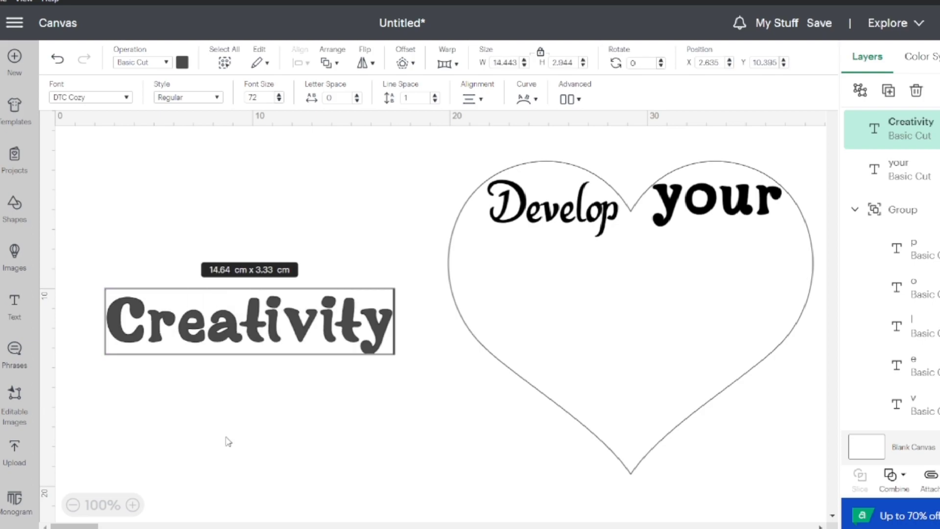
left_click(222, 421)
left_click_drag(250, 324, 628, 274)
left_click_drag(772, 304, 802, 311)
left_click_drag(486, 311, 455, 317)
left_click_drag(587, 281, 589, 270)
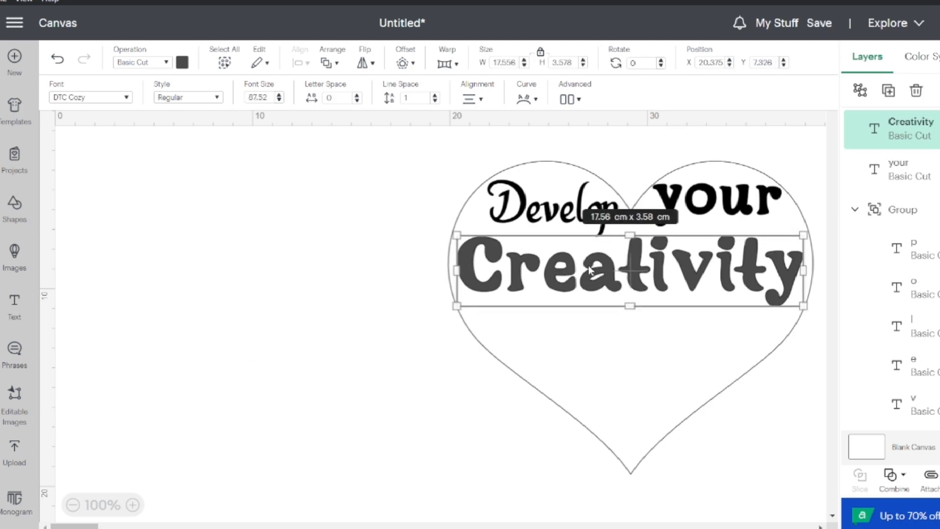
- Colour "Creativity" black and enlarge it slightly to about 17.73 × 3.61 cm
left_click(182, 62)
left_click(214, 121)
left_click_drag(804, 306, 810, 308)
left_click_drag(636, 272, 633, 271)
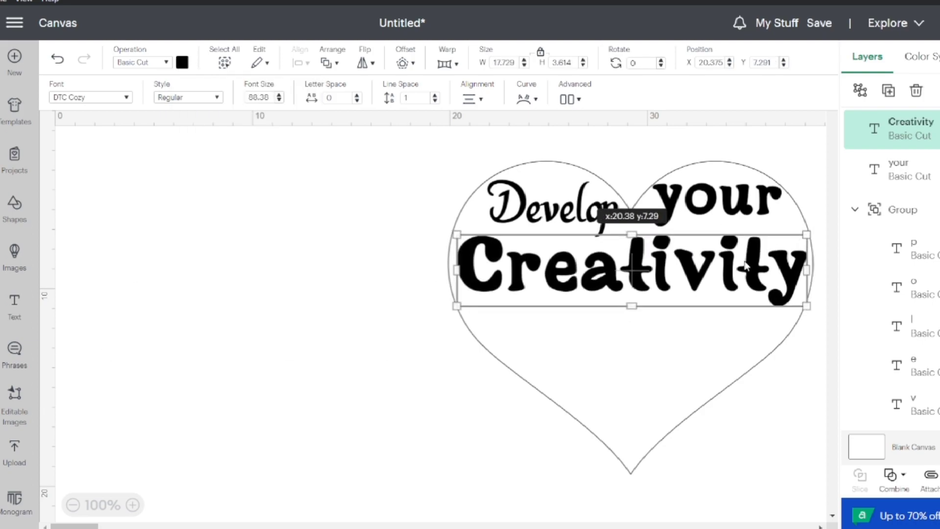
left_click(814, 241)
- Change the font of the "your" text to Dom Casual
left_click(718, 201)
left_click(79, 98)
scroll(173, 407, "down", 5)
scroll(174, 408, "down", 10)
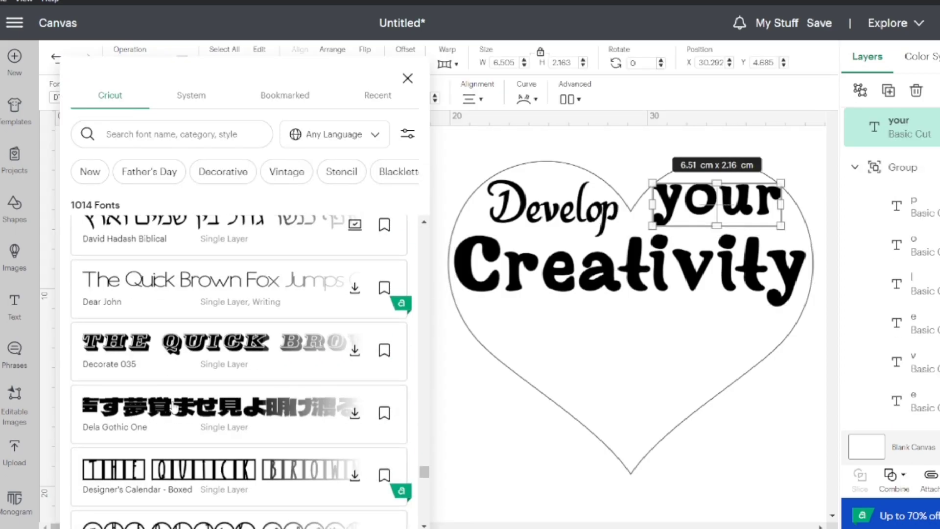
left_click(174, 196)
- Shrink "your" to fit the heart's right lobe above "Creativity" and colour it black
left_click_drag(807, 155, 765, 191)
left_click_drag(749, 219, 758, 215)
left_click(183, 63)
left_click(214, 121)
left_click(317, 396)
- Unlock the proportions of the "Develop" group, then make it taller and narrower within the heart's left lobe
left_click(539, 212)
left_click(540, 52)
left_click_drag(614, 242, 613, 253)
left_click_drag(553, 214, 550, 213)
left_click_drag(611, 248, 605, 248)
left_click_drag(544, 213, 549, 213)
left_click(434, 245)
- Add a text object reading "for a BETTER" and set its font to BFC Wedding Guests
left_click(14, 307)
type("for a BETTER")
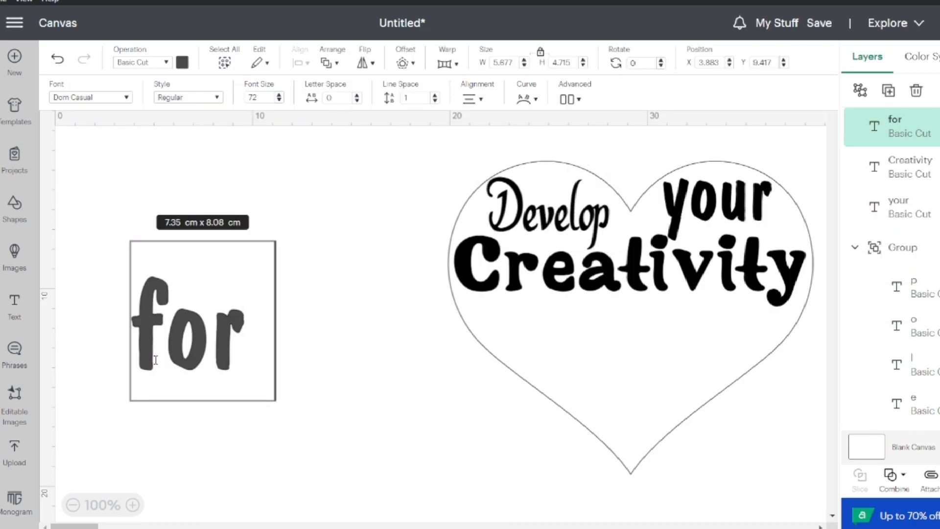
left_click(91, 97)
scroll(263, 174, "right", 5)
left_click(285, 172)
left_click(147, 289)
left_click(120, 98)
scroll(261, 392, "down", 10)
left_click(261, 387)
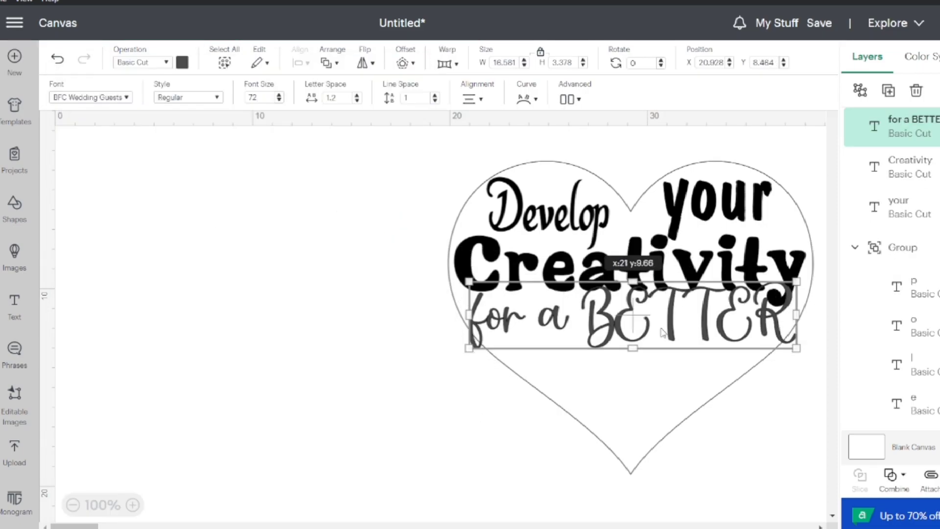
- Change the font of the "for a BETTER" text to Love Spell
left_click(118, 98)
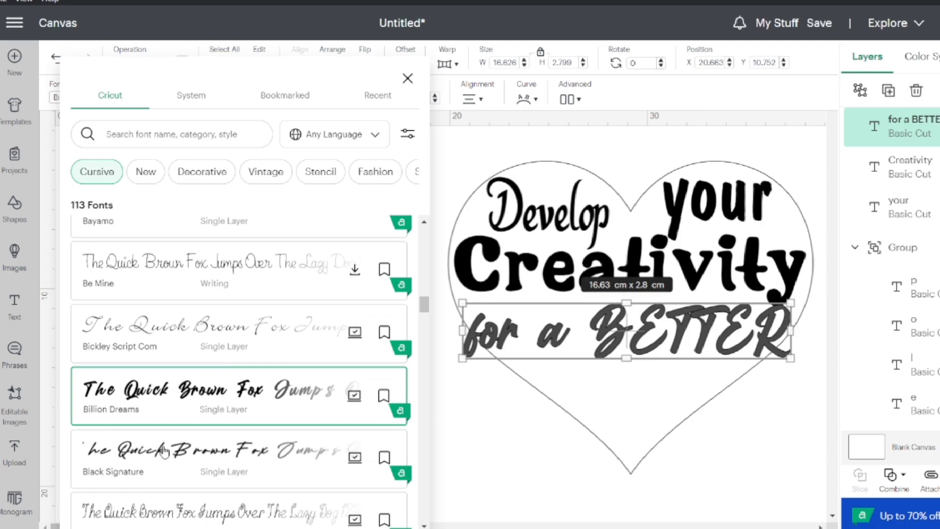
scroll(164, 450, "down", 15)
scroll(166, 437, "down", 10)
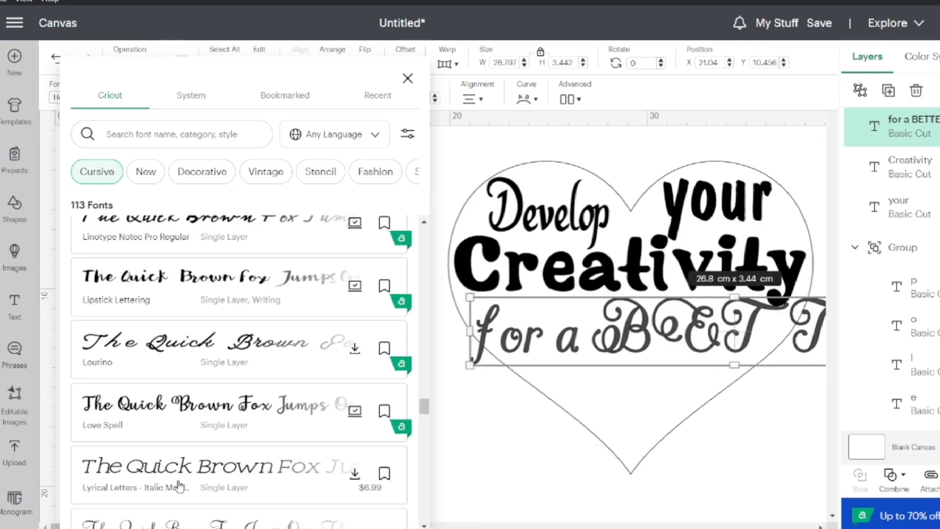
scroll(180, 485, "down", 2)
left_click(248, 328)
- Shorten the "for a BETTER" text to "for a" and place it inside the heart beneath the start of "Creativity"
double_click(787, 343)
key("BackSpace")
key("BackSpace")
key("BackSpace")
key("BackSpace")
key("BackSpace")
key("BackSpace")
left_click(528, 344)
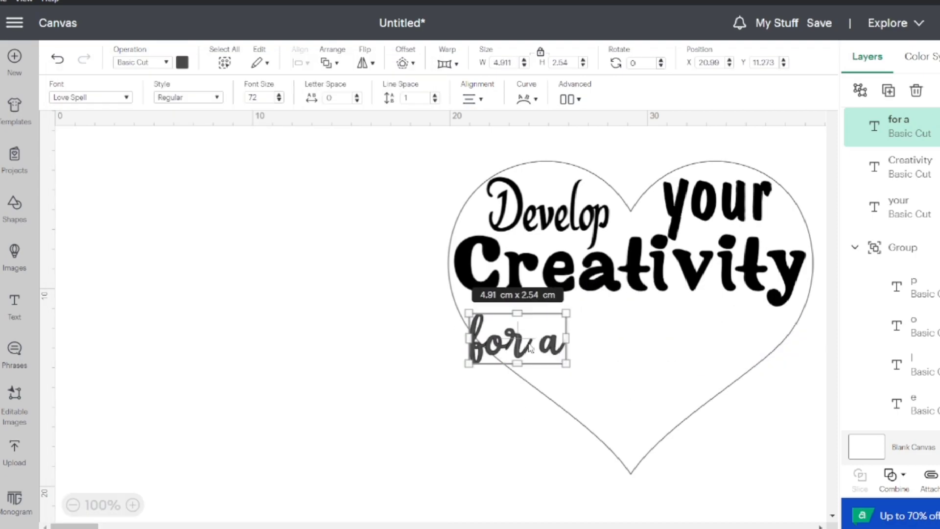
left_click_drag(528, 344, 551, 330)
- Add a text object reading "BETTER" in the Lyrical Letters - Connected font and place it in the heart near "for a"
left_click(13, 307)
type("BETTER")
left_click(91, 98)
scroll(196, 279, "down", 5)
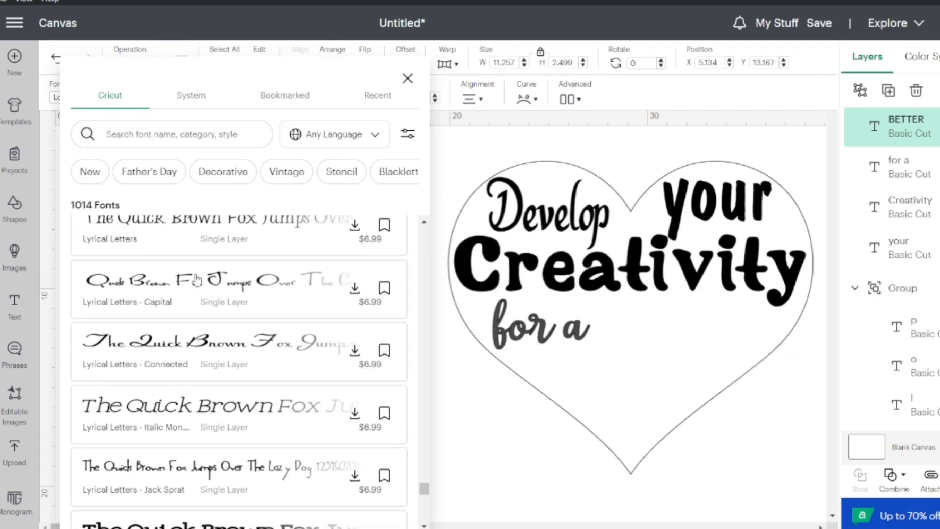
left_click(197, 343)
left_click(607, 387)
left_click_drag(263, 371, 619, 351)
- Try a Market Street font and Mini Monograms - Outlined on the "BETTER" text
left_click(69, 97)
scroll(160, 360, "down", 5)
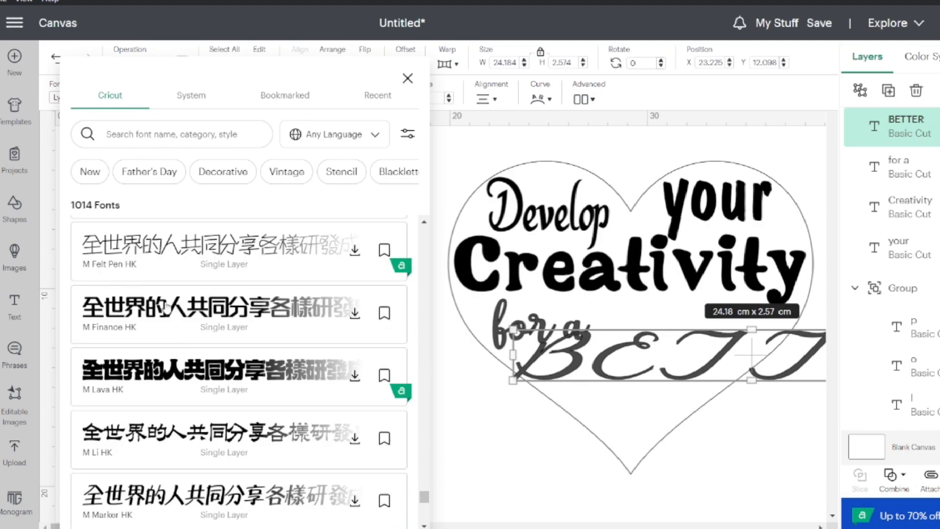
scroll(181, 392, "down", 5)
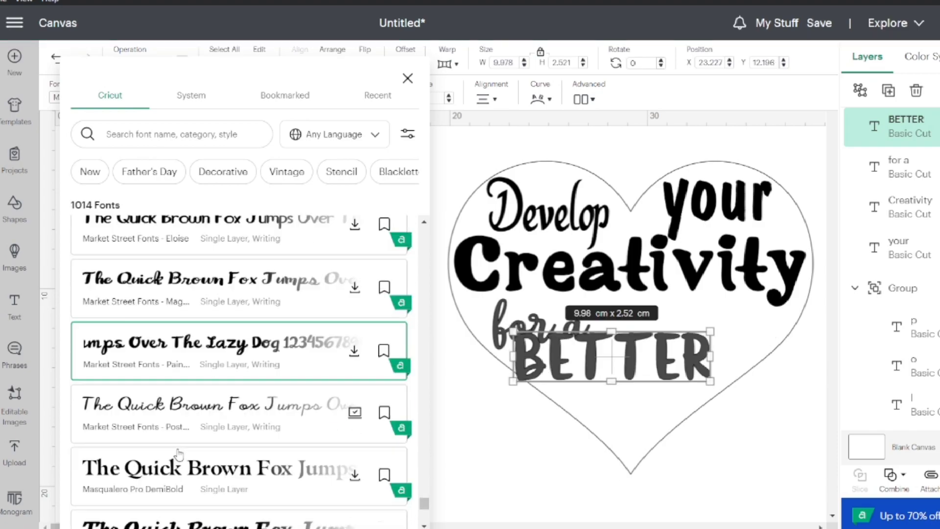
scroll(179, 455, "down", 5)
left_click(162, 314)
left_click(69, 98)
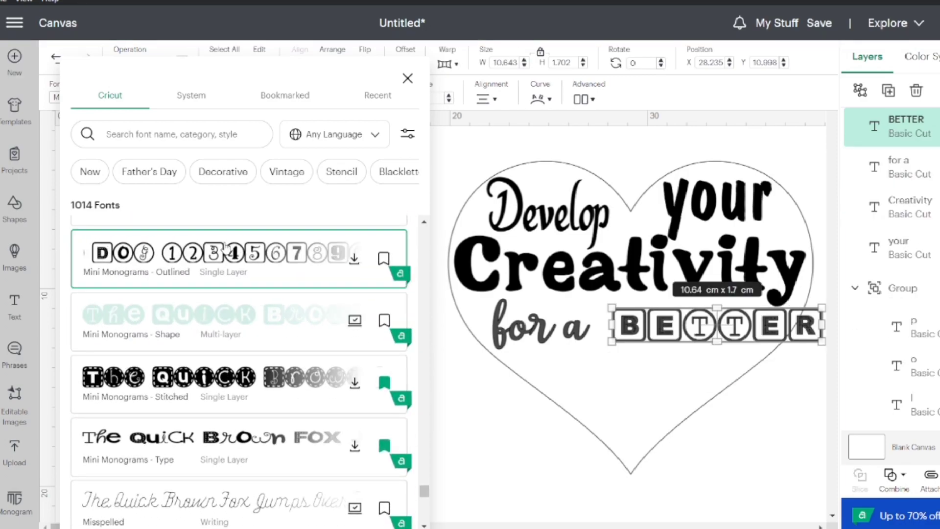
- Try the Nifty Fifties and Opposites Attract - Upright Round fonts on the "BETTER" text
scroll(184, 368, "down", 5)
scroll(184, 369, "down", 10)
left_click(169, 372)
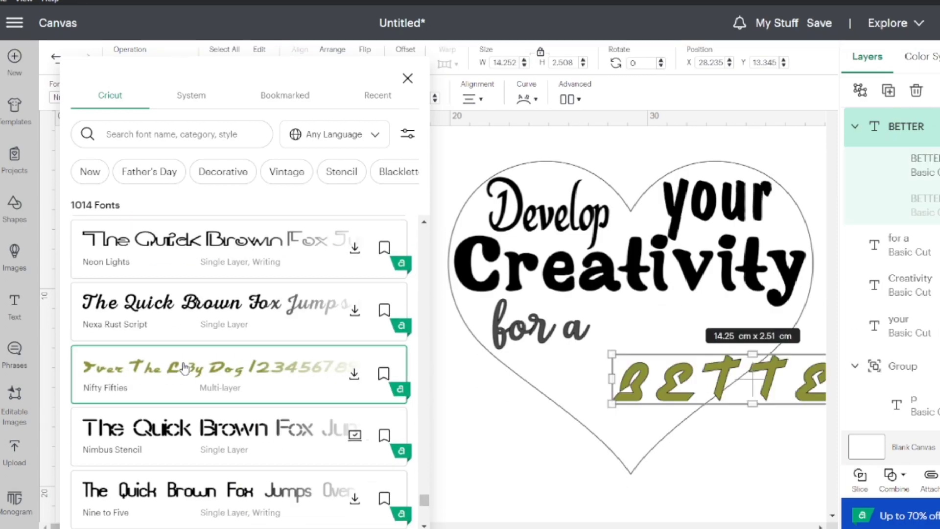
scroll(166, 461, "down", 1)
scroll(166, 461, "down", 15)
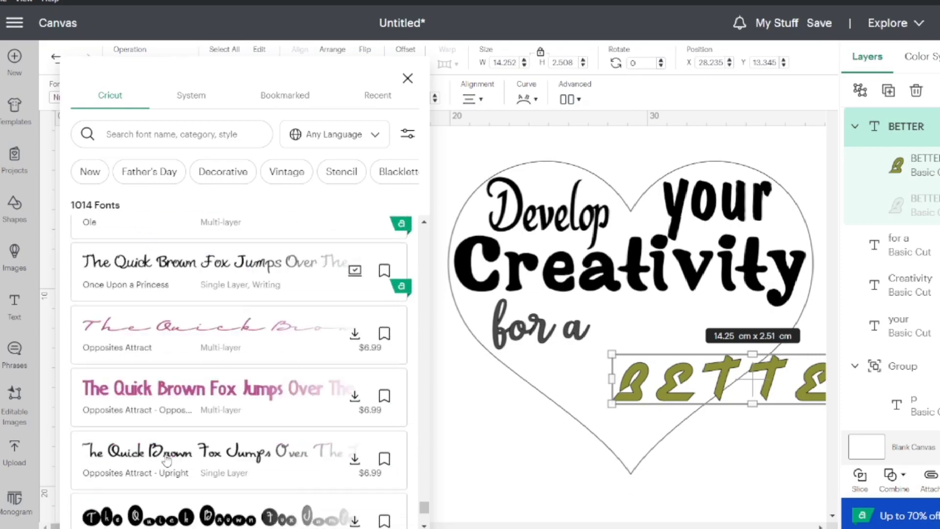
left_click(166, 460)
scroll(166, 461, "down", 3)
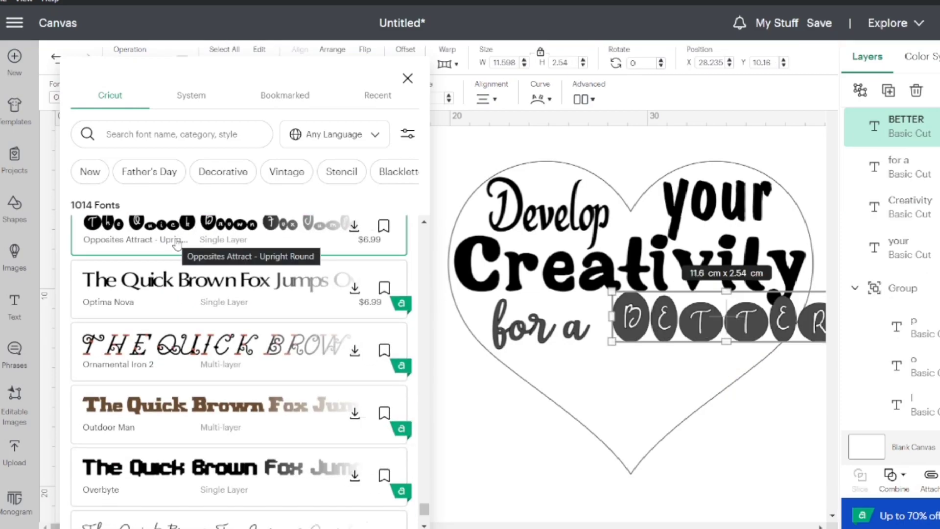
- Set the "BETTER" font to Paddington Regular and fit the word beside "for a" at about 8.55 by 2.25 cm
scroll(169, 453, "down", 8)
left_click(169, 363)
left_click(168, 426)
left_click_drag(767, 326, 730, 327)
left_click_drag(779, 303, 766, 297)
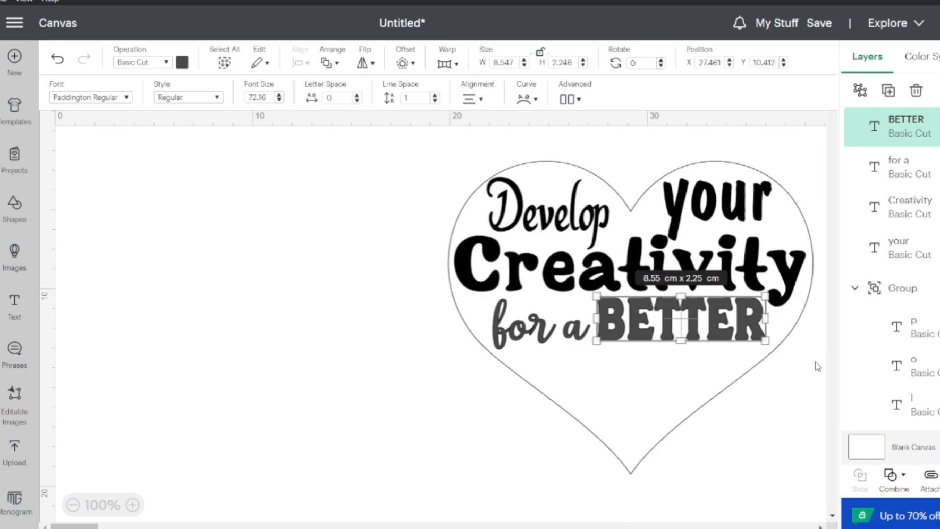
left_click(514, 331)
- Add a text object reading "Future" and place it in the heart beneath "for a BETTER"
left_click(14, 306)
type("Future")
left_click_drag(240, 392, 632, 377)
- Change the font of the "Future" text to Prague Std
left_click(105, 98)
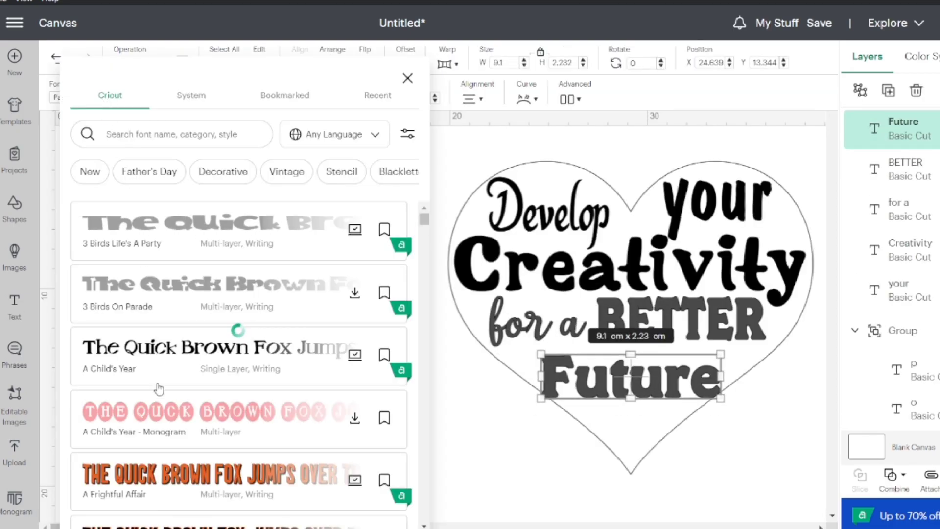
scroll(158, 389, "down", 10)
scroll(158, 390, "down", 5)
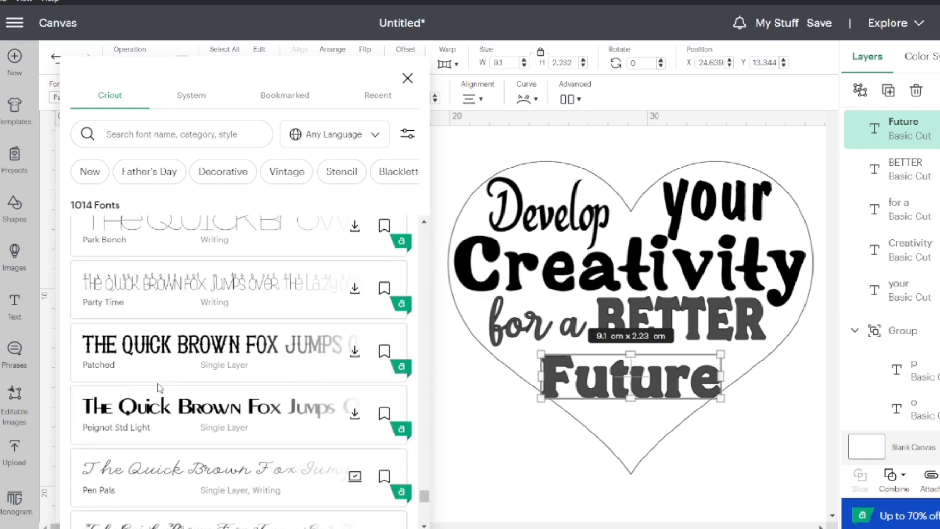
scroll(159, 388, "down", 15)
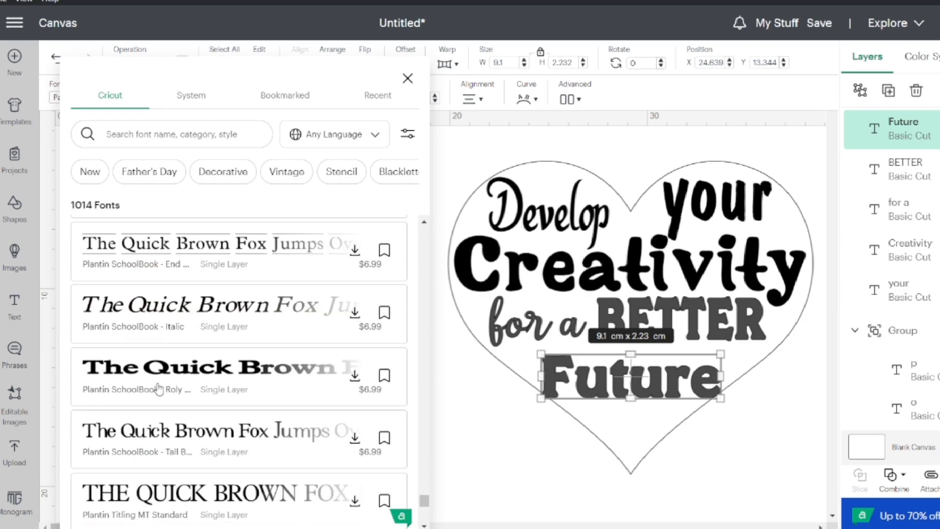
left_click(158, 390)
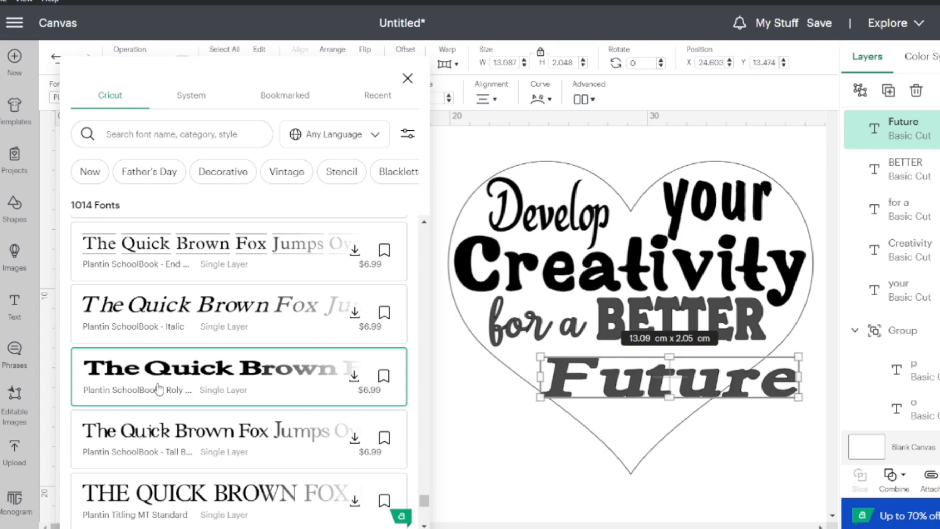
scroll(155, 437, "down", 1)
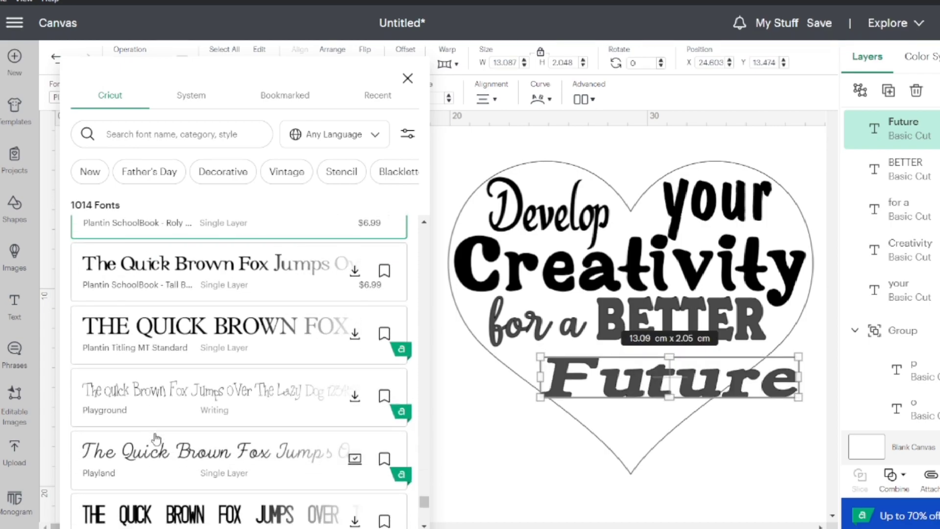
scroll(157, 438, "down", 5)
left_click(172, 398)
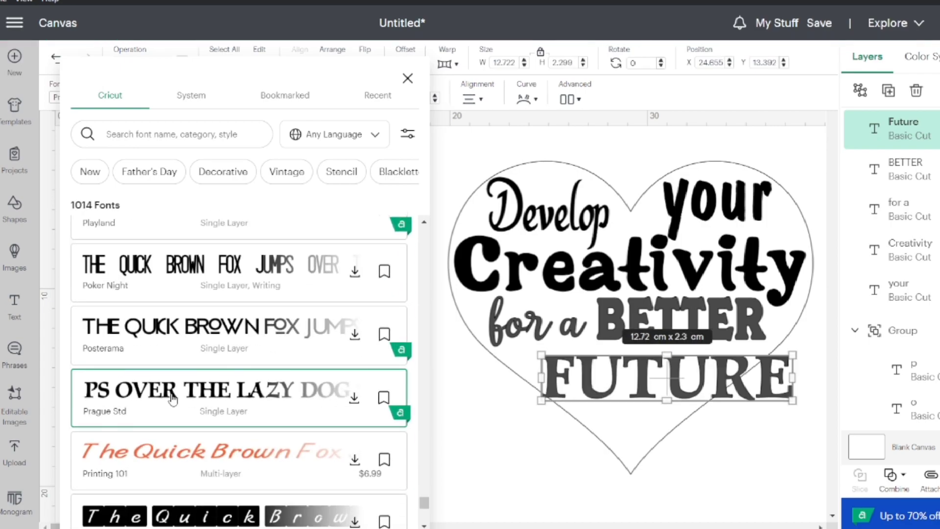
- Nudge the heart outline slightly and centre the "Future" text across the heart's lower part
right_click(702, 447)
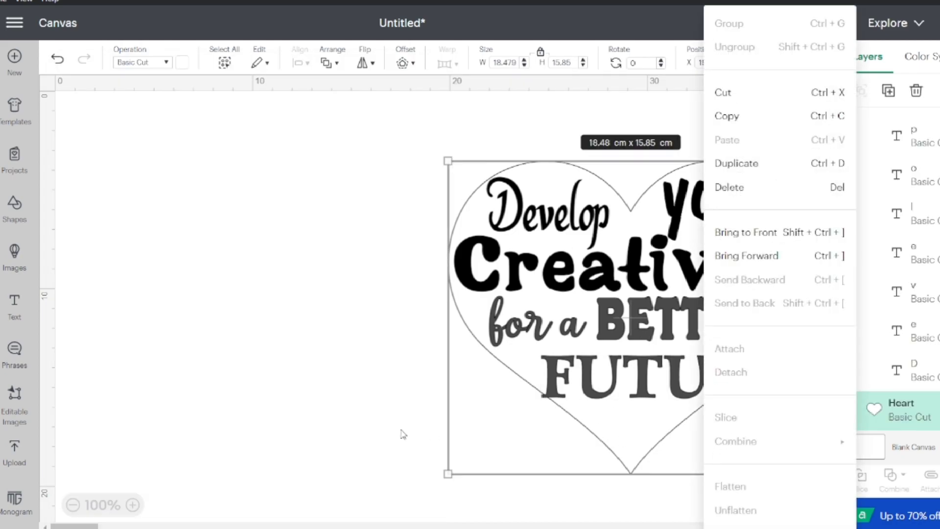
left_click(432, 434)
mouse_move(616, 388)
left_mouse_down()
mouse_move(604, 388)
mouse_move(612, 387)
left_mouse_up()
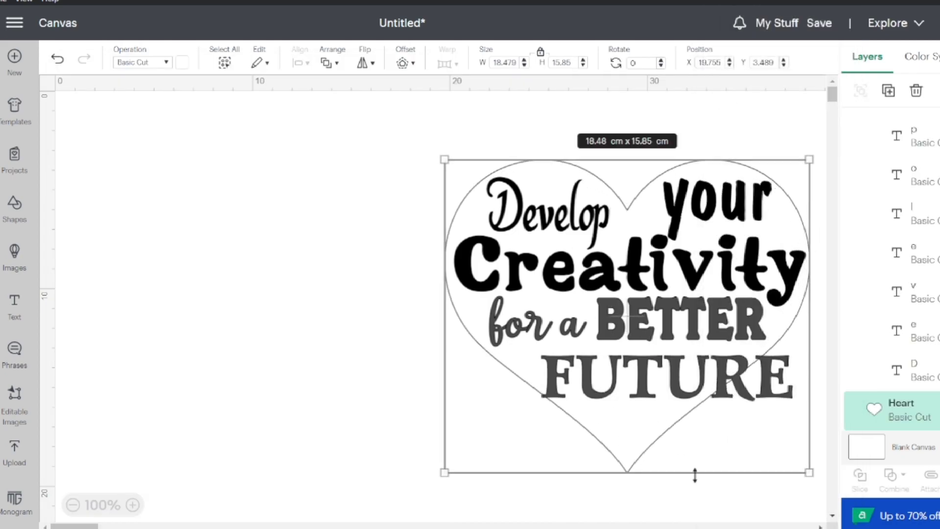
left_click(711, 491)
left_click_drag(724, 380, 690, 376)
- Apply warp style 19 to the "Future" text with an adjustment of 47
left_click(447, 64)
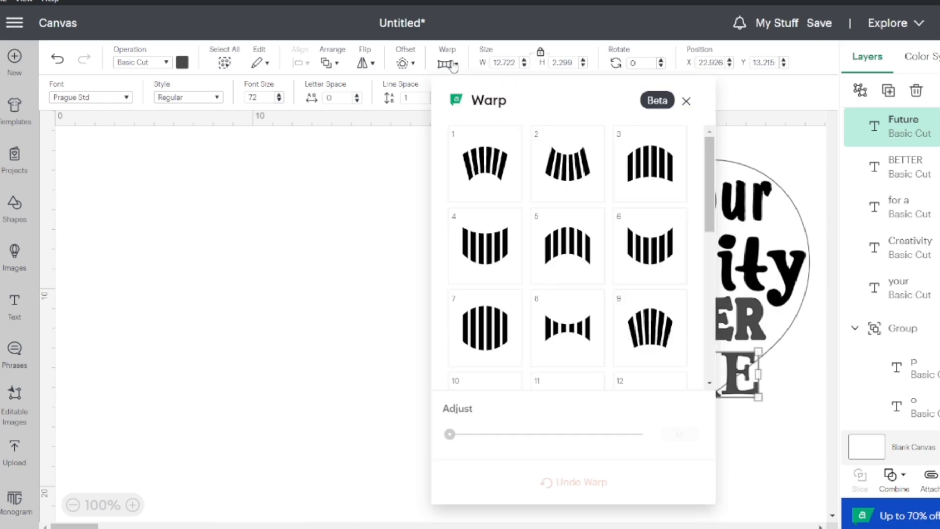
scroll(552, 315, "down", 8)
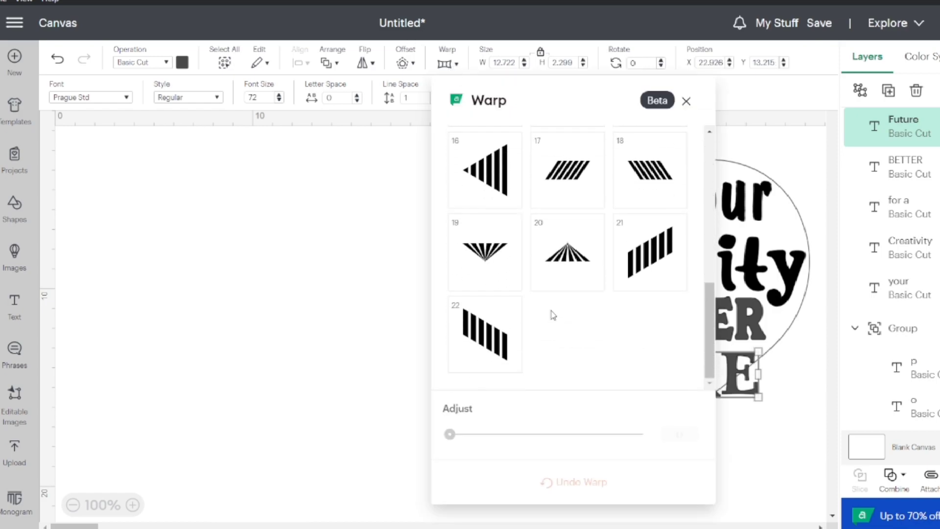
left_click(488, 267)
left_click_drag(454, 427, 538, 424)
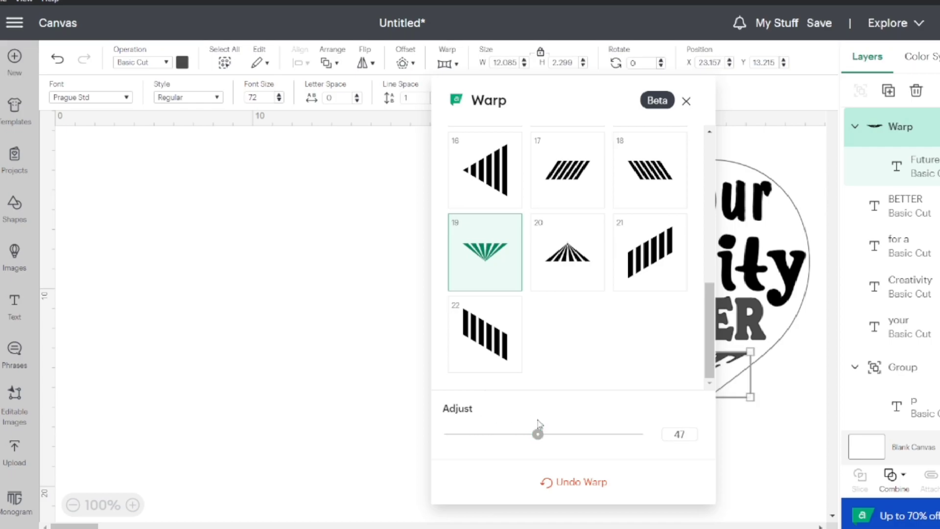
left_click(789, 426)
left_click(321, 420)
left_click(623, 386)
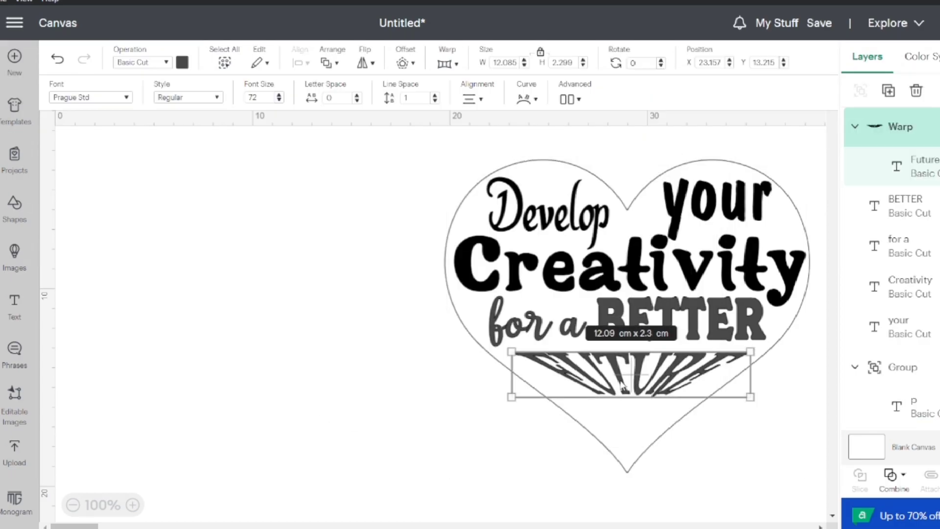
- Stretch the warped "Future" text to about 11.47 by 4.59 cm and reduce its warp adjustment to 33
left_click_drag(752, 398, 735, 442)
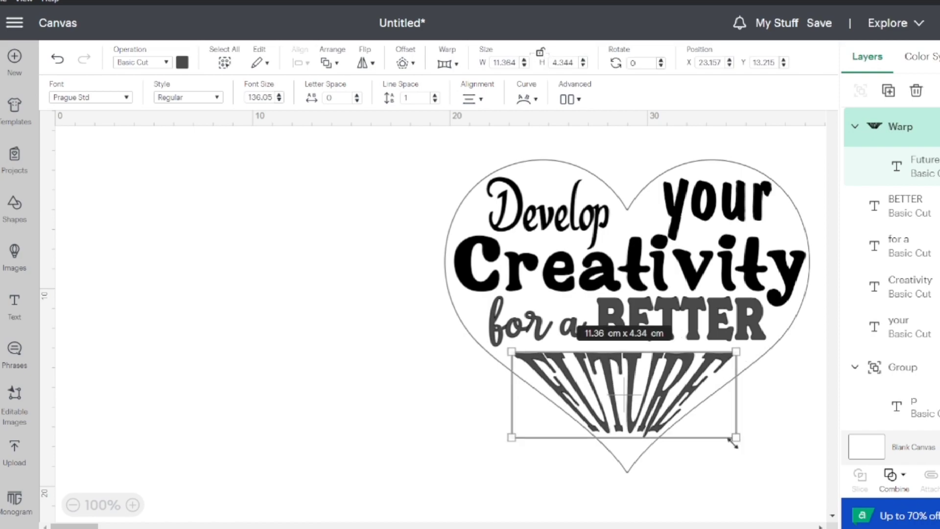
left_click_drag(733, 350, 738, 347)
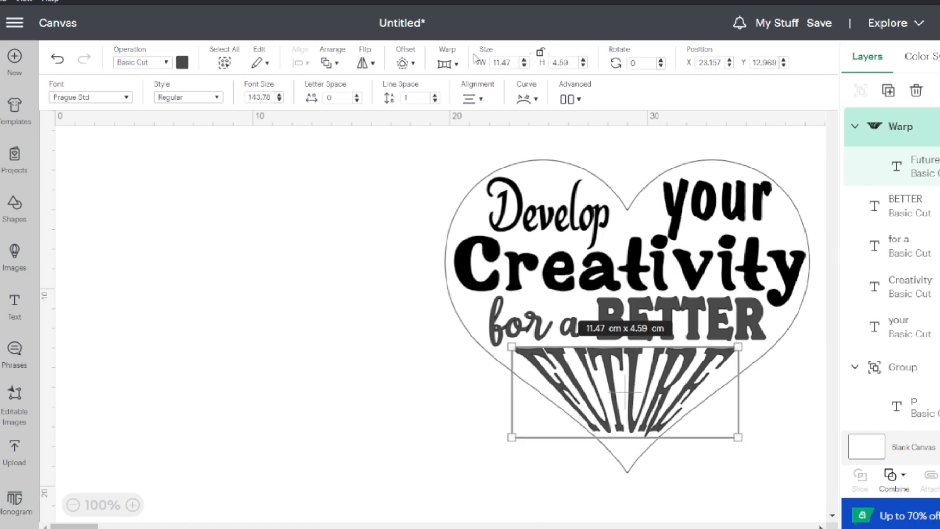
left_click(446, 64)
left_click_drag(520, 435, 510, 436)
left_click(324, 390)
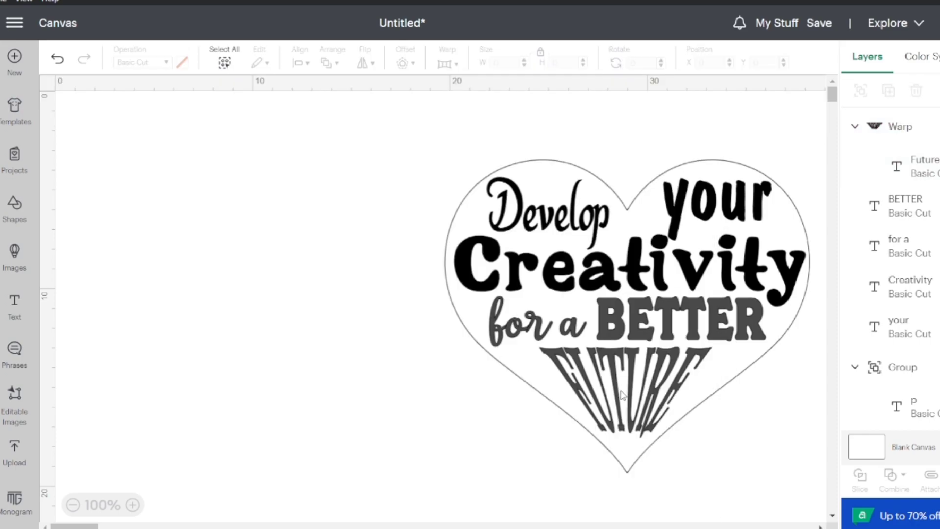
- Widen the warped "Future" text to about 10.79 by 4.52 cm and position it within the heart's lower part
left_click(540, 358)
left_click_drag(540, 358, 522, 358)
left_click_drag(711, 349, 737, 346)
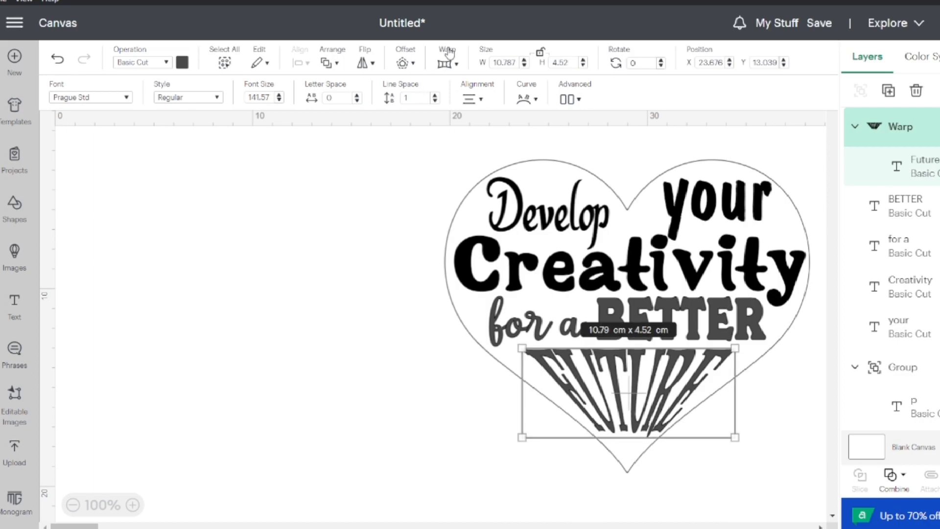
left_click(446, 63)
scroll(550, 267, "up", 5)
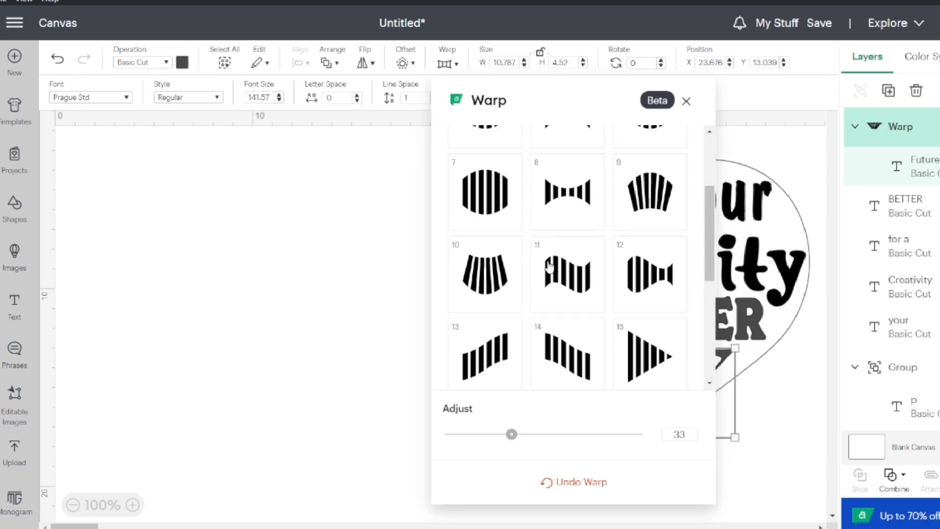
left_click(346, 244)
left_click(599, 396)
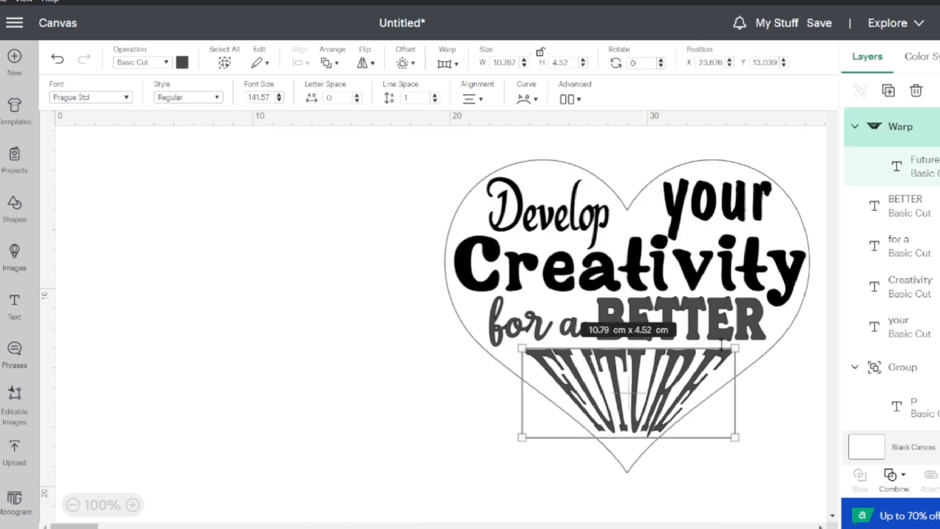
left_click_drag(600, 396, 652, 389)
left_click(403, 410)
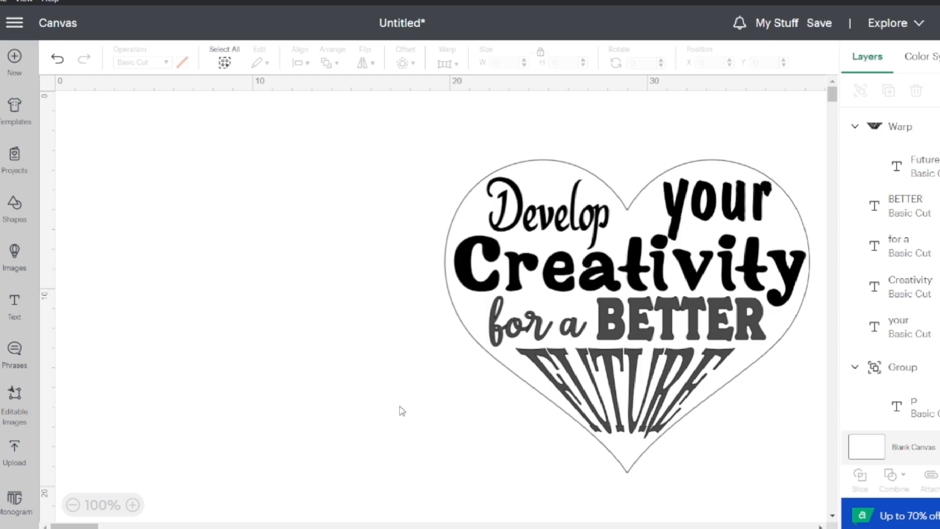
- Add a small heart shape and place it in the bottom tip of the heart outline
left_click(638, 210)
left_click(861, 417)
left_click(861, 417)
left_click(906, 372)
left_click(9, 225)
left_click_drag(118, 169, 620, 460)
left_click_drag(631, 453, 628, 455)
left_click(15, 208)
scroll(196, 314, "down", 3)
left_click(195, 297)
left_click_drag(508, 142, 540, 175)
key("Delete")
- Search the image library for "ribbon", try one image between "Develop" and "your", and delete it
left_click(14, 257)
left_click(539, 110)
type("r")
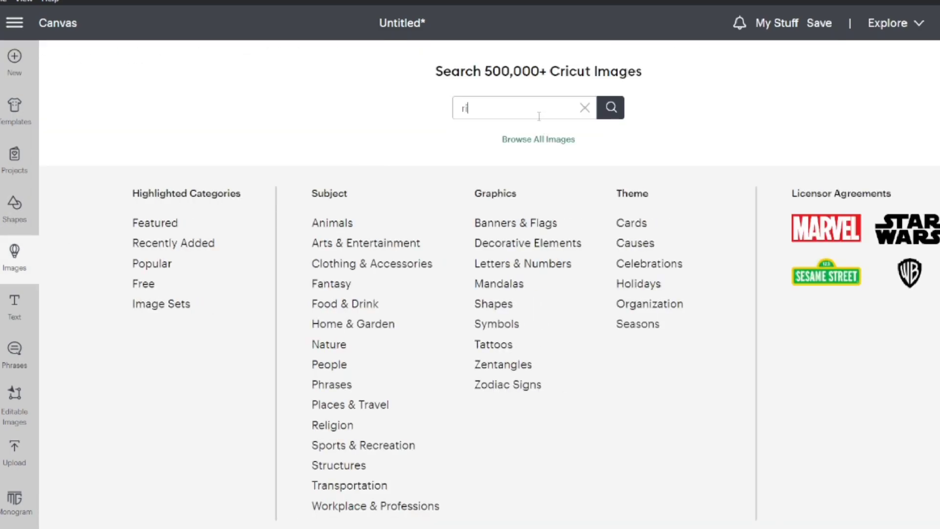
left_click(539, 110)
type("ribbon")
key("Return")
left_click(713, 336)
left_click(888, 512)
left_click_drag(218, 315, 602, 194)
key("Delete")
- Take the heart outline out of the design view and colour all the words and the small heart black
scroll(891, 303, "down", 7)
left_click(901, 404)
key("Delete")
left_click_drag(816, 483, 443, 137)
left_click(182, 63)
left_click(214, 121)
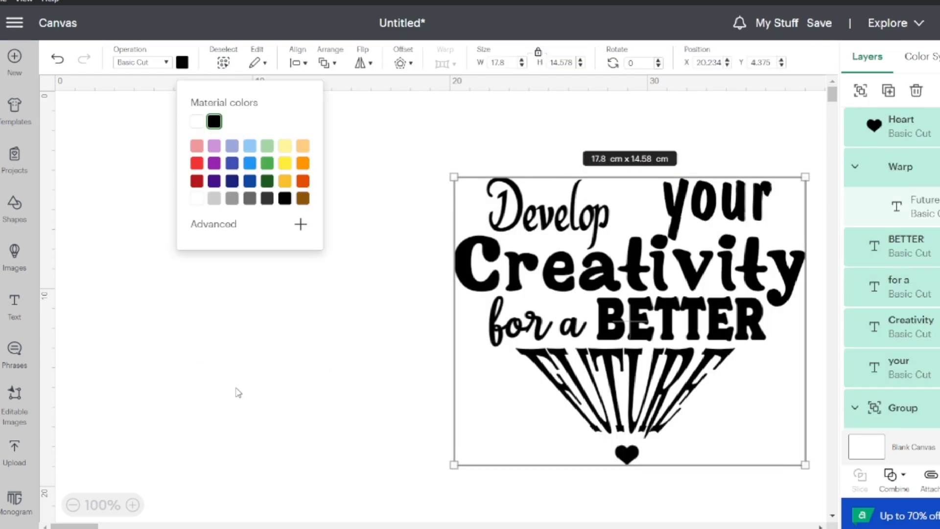
- Bring the large heart outline back around the words and select it
left_click(325, 468)
left_click(14, 208)
scroll(921, 343, "down", 7)
left_click(926, 403)
left_click(803, 298)
- Create a 0.3 cm offset around the large heart with rounded corners
left_click(405, 63)
left_click(479, 96)
key("BackSpace")
key("BackSpace")
key("BackSpace")
type("2")
key("BackSpace")
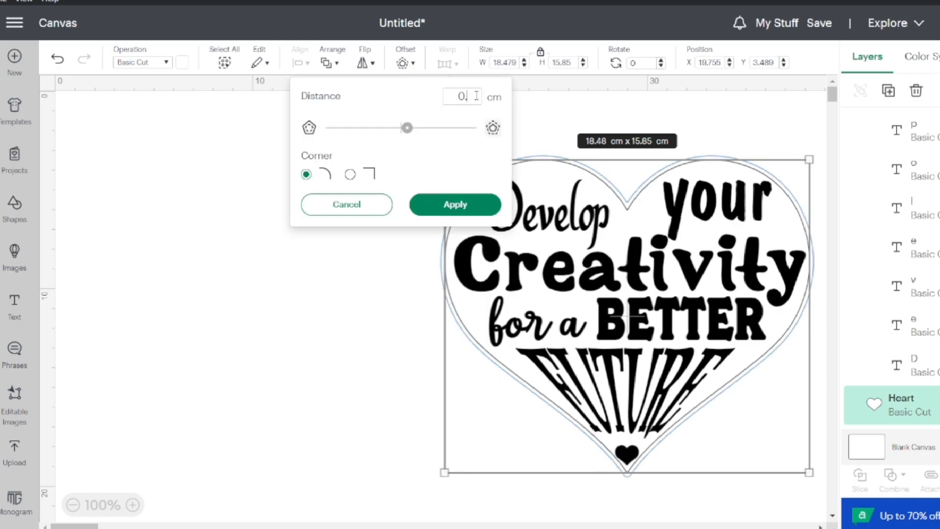
type("3")
left_click(453, 205)
- Slice the offset heart with the original large heart to form a heart-shaped border
left_click(878, 381, "shift")
left_click(861, 479)
left_click(823, 444)
scroll(913, 162, "up", 8)
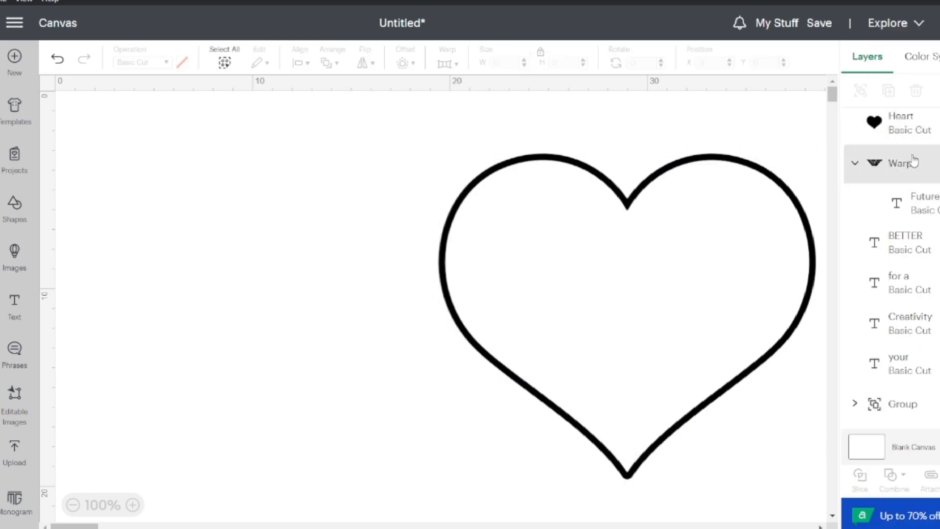
- Delete the surplus heart layers left over from slicing the border and undo the accidental move
left_click(913, 249)
left_click(917, 91)
left_click(913, 169)
left_click(916, 91)
left_click(913, 169)
left_click_drag(606, 274, 527, 283)
key("ctrl+z")
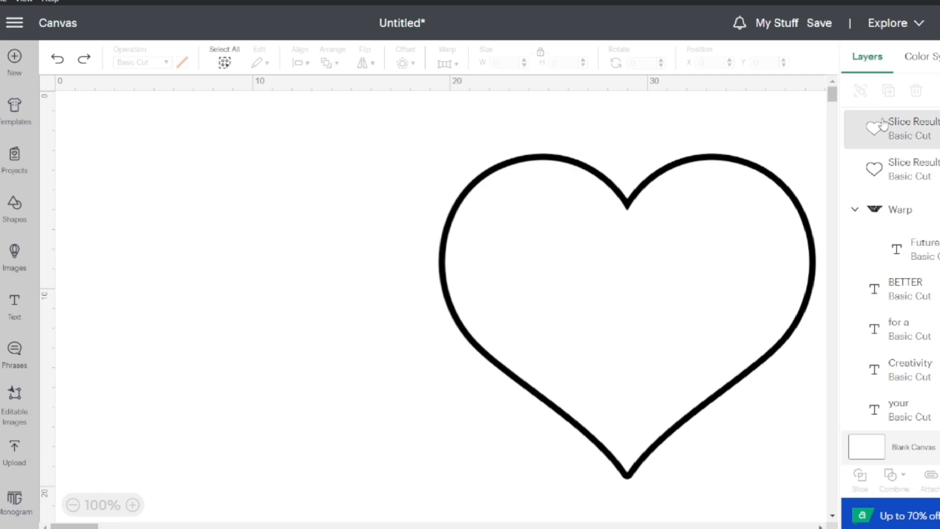
- Delete the white filled heart slice covering the words and select the remaining heart border
left_click(884, 126)
left_click(917, 92)
scroll(917, 368, "down", 5)
scroll(917, 369, "up", 5)
scroll(913, 218, "down", 5)
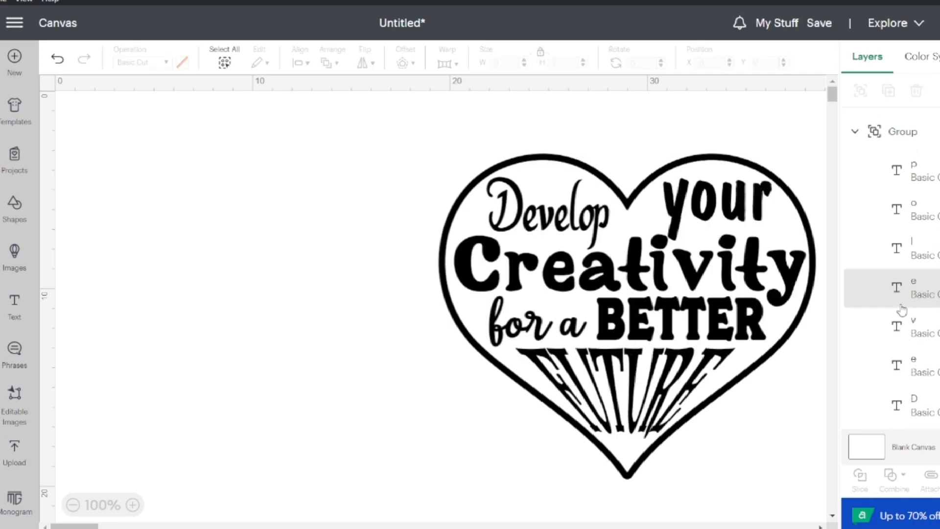
scroll(904, 308, "up", 5)
left_click(911, 128)
scroll(911, 328, "down", 5)
scroll(911, 328, "up", 5)
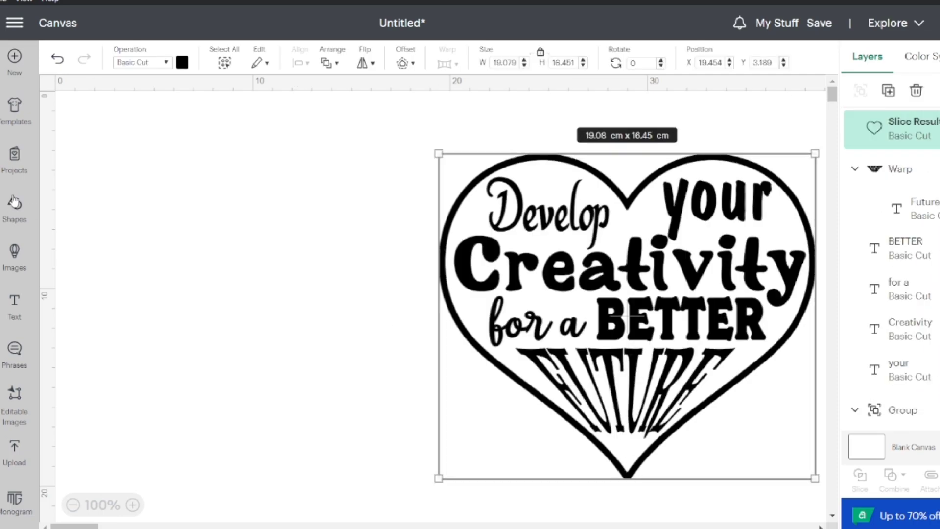
- Search the images for "shooting star" and add the solid star with thin trails and scattered dots to the canvas
left_click(14, 250)
type("shooting star")
key("Return")
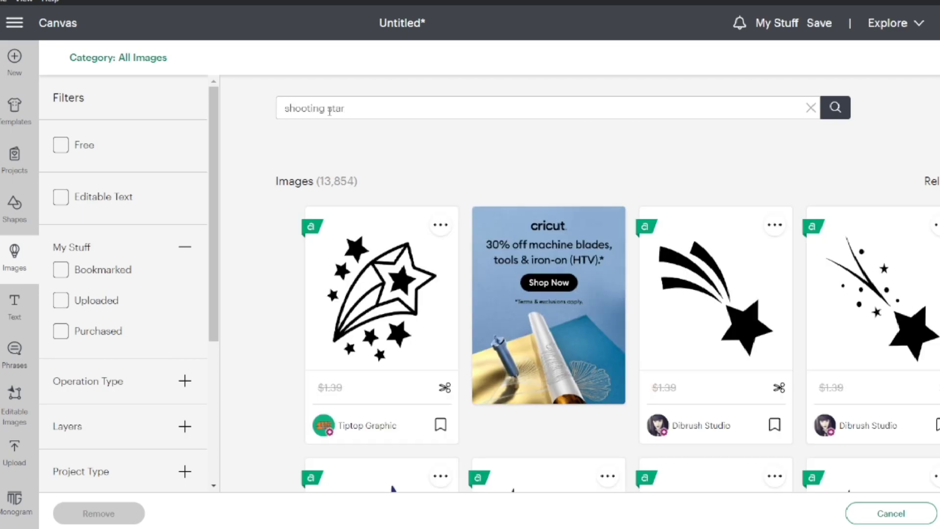
left_click(822, 267)
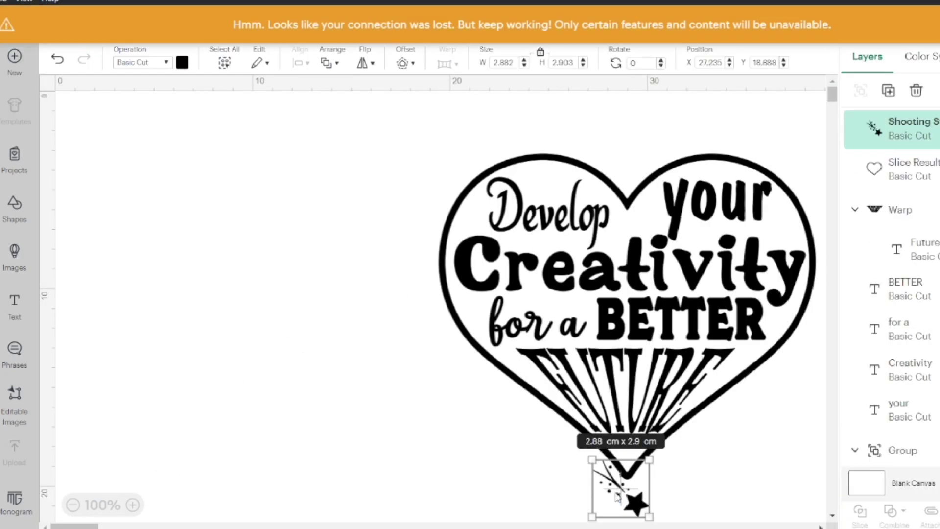
- Shrink the shooting star and place it inside the heart's lower tip, undoing the accidental move of the heart border
left_click_drag(662, 475, 643, 458)
left_click_drag(625, 438, 632, 457)
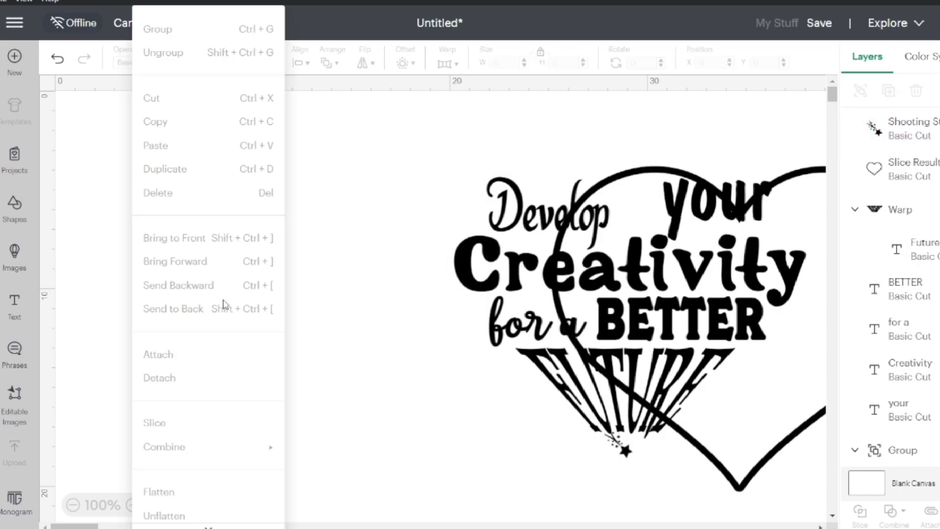
left_click(58, 61)
left_click(57, 61)
left_click_drag(626, 450, 630, 456)
left_click(551, 499)
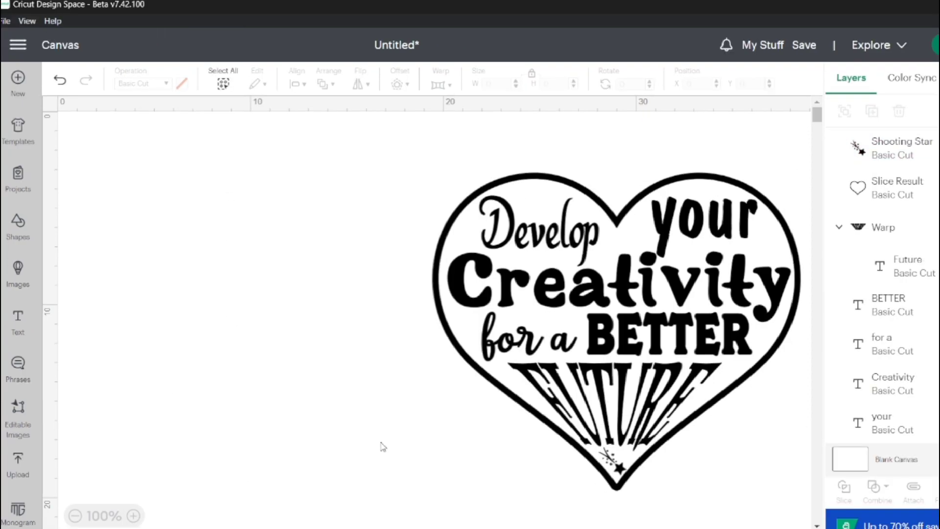
- Search the templates for "shirt" and apply the Classic t-shirts template to the canvas
left_click(18, 130)
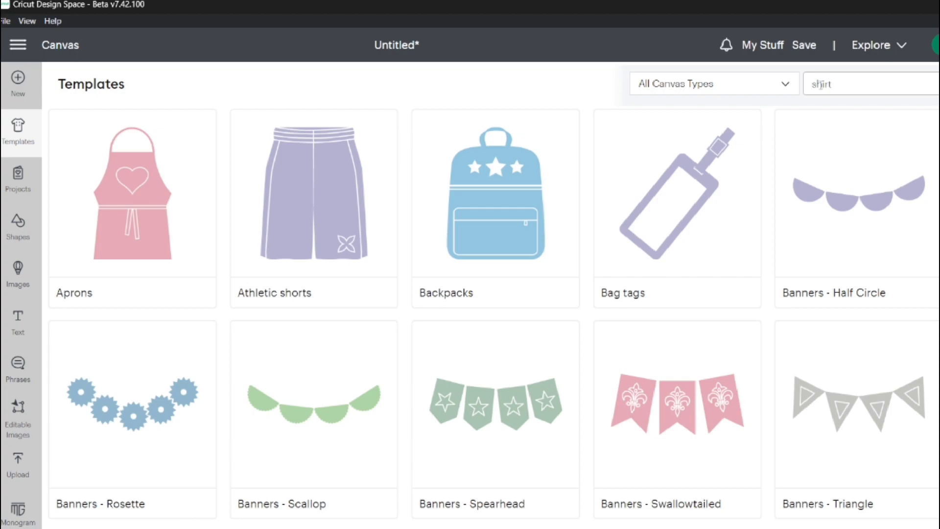
key("Return")
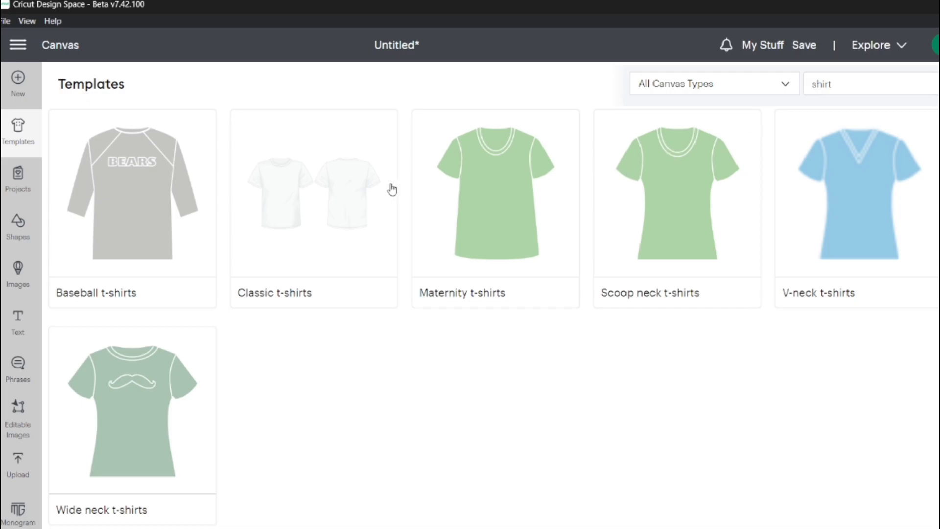
left_click(392, 190)
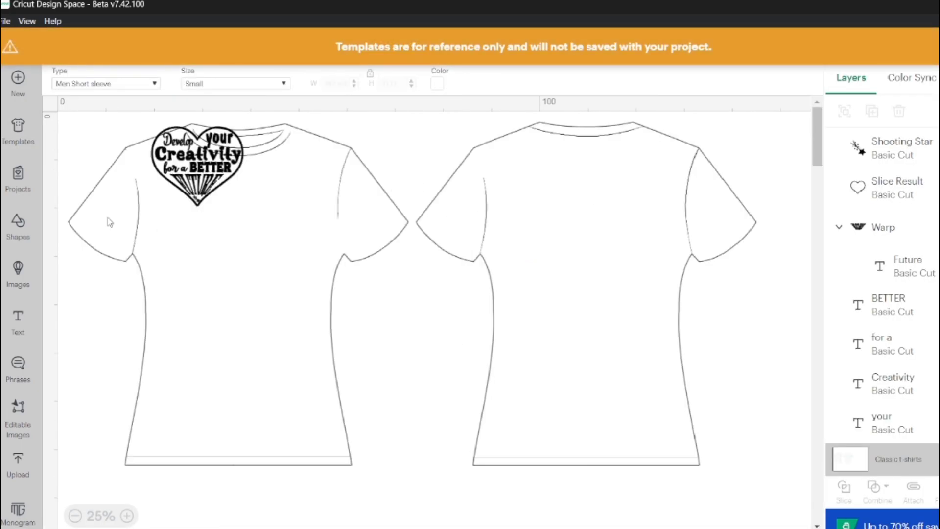
- Enlarge the whole heart design to about 23.74 x 20.47 cm and centre it on the chest of the front shirt
left_click_drag(288, 236, 113, 111)
left_click_drag(201, 164, 244, 235)
left_click_drag(188, 192, 165, 172)
left_click_drag(224, 221, 233, 226)
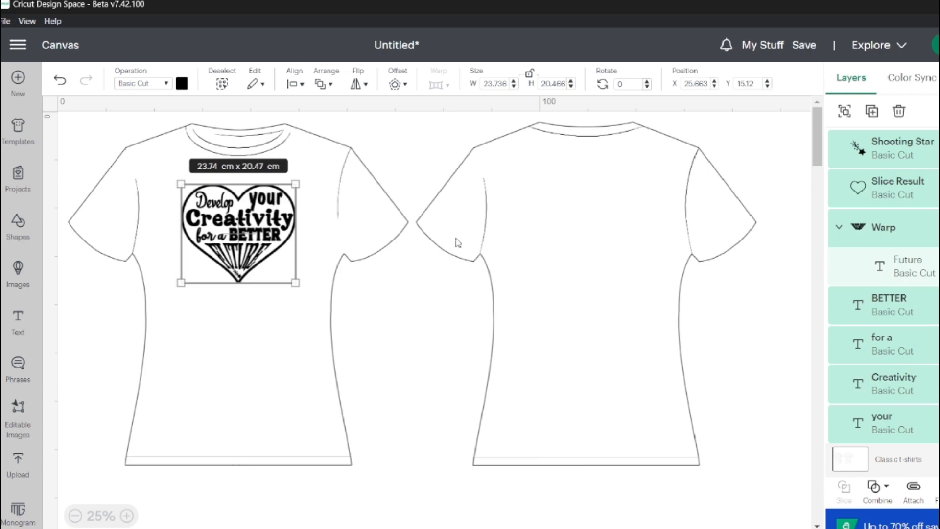
left_click(408, 332)
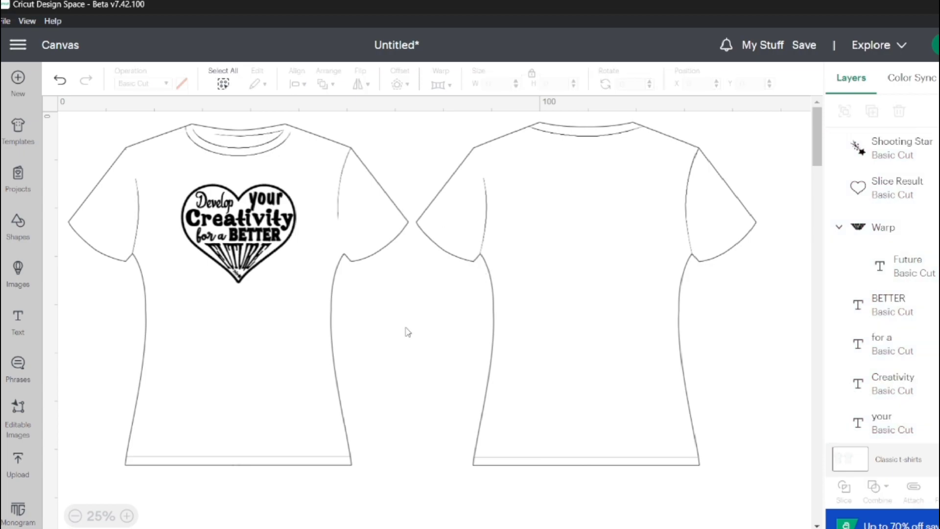
left_click_drag(304, 335, 169, 161)
left_click_drag(238, 221, 237, 222)
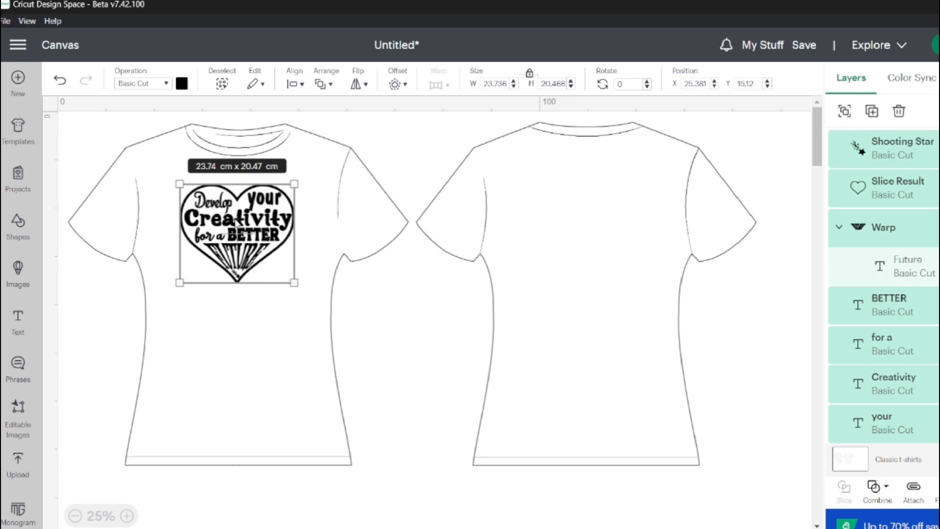